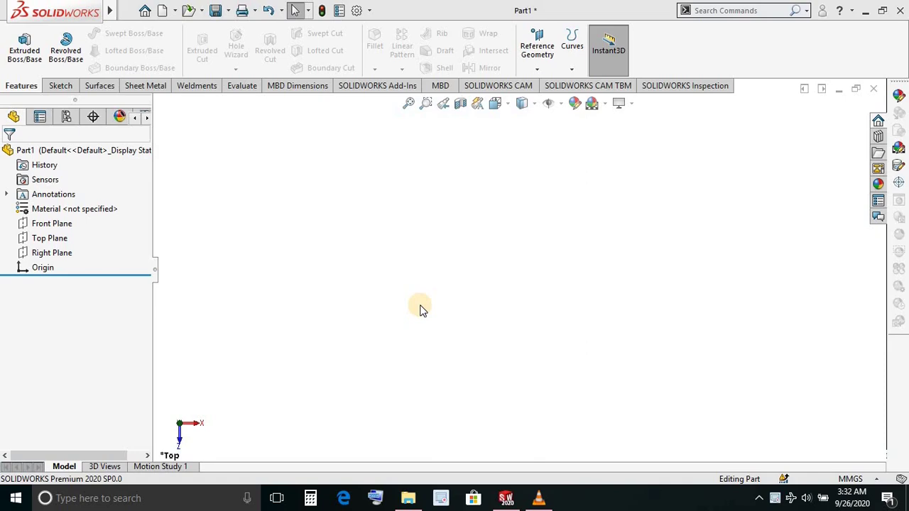
mouse_move(539, 499)
click(546, 483)
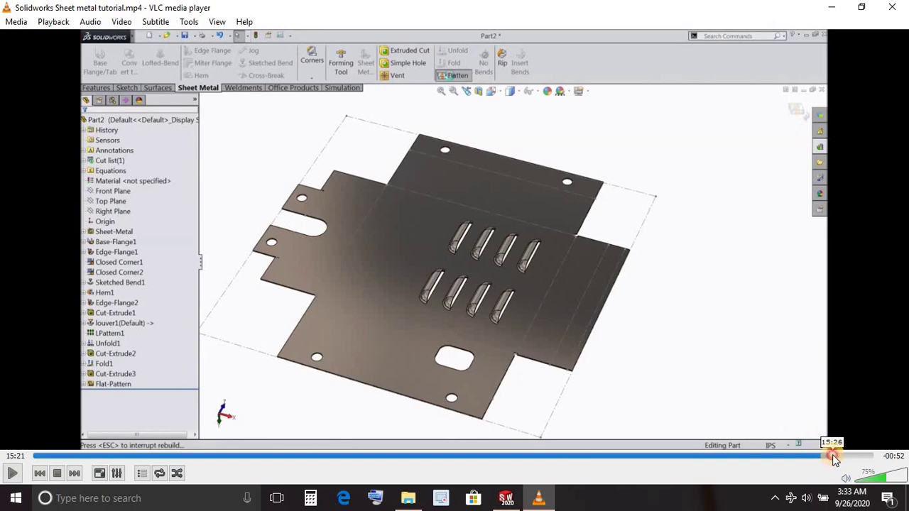
click(834, 456)
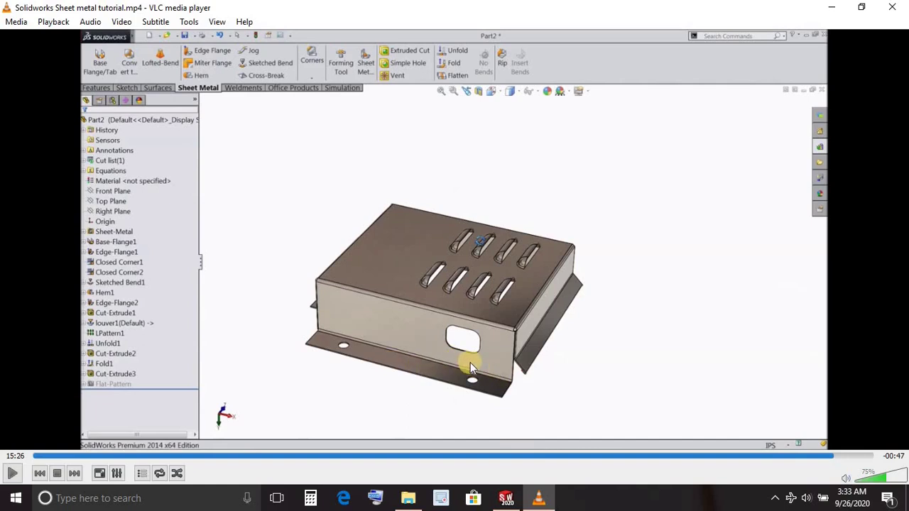
click(505, 501)
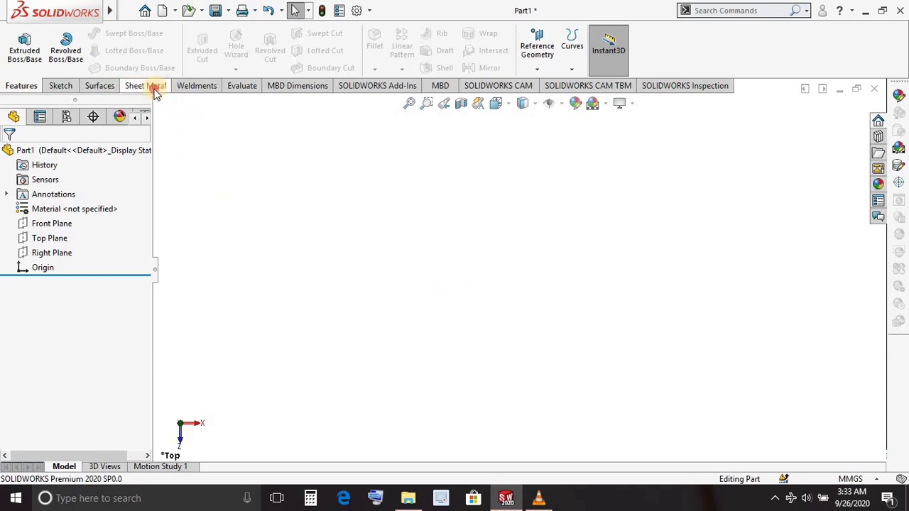
From the Sheet Metal tab, begin a Base Flange sketch on the Top Plane, viewed Normal To
click(155, 89)
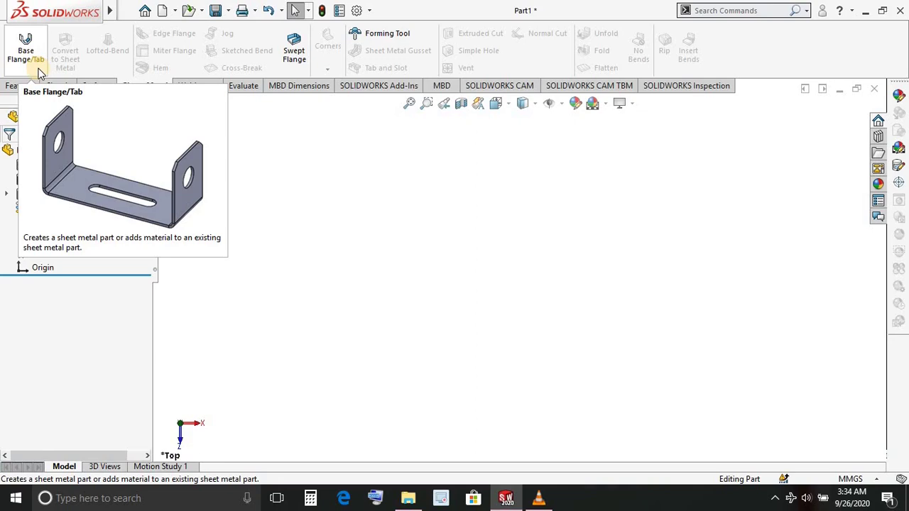
click(23, 56)
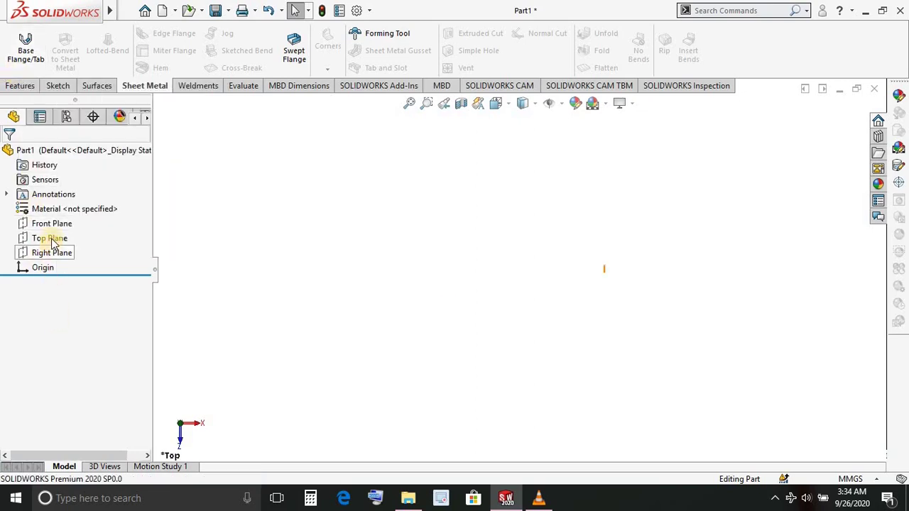
click(51, 241)
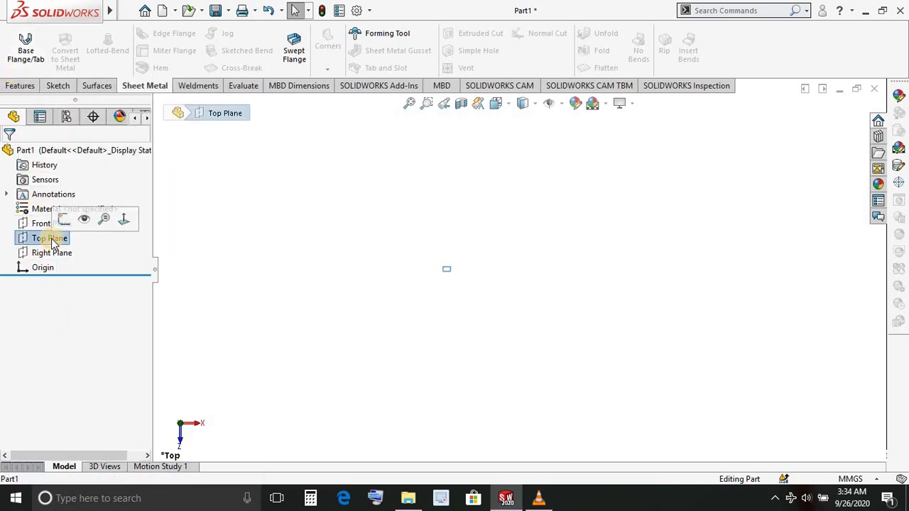
click(123, 221)
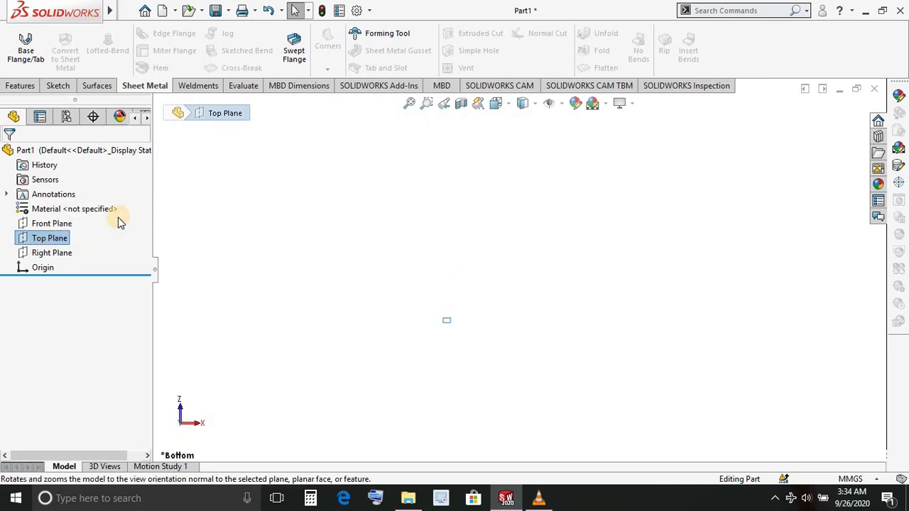
click(25, 50)
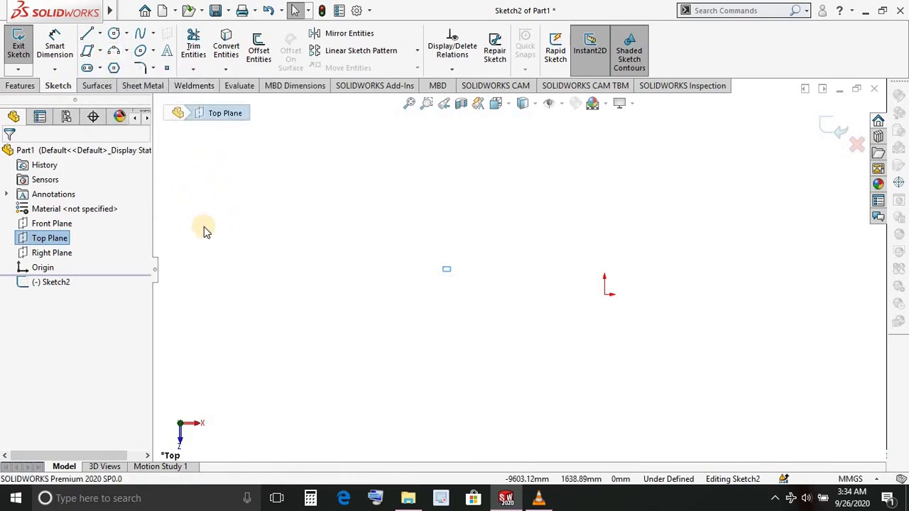
Draw a corner rectangle on the Top Plane
click(101, 52)
click(102, 56)
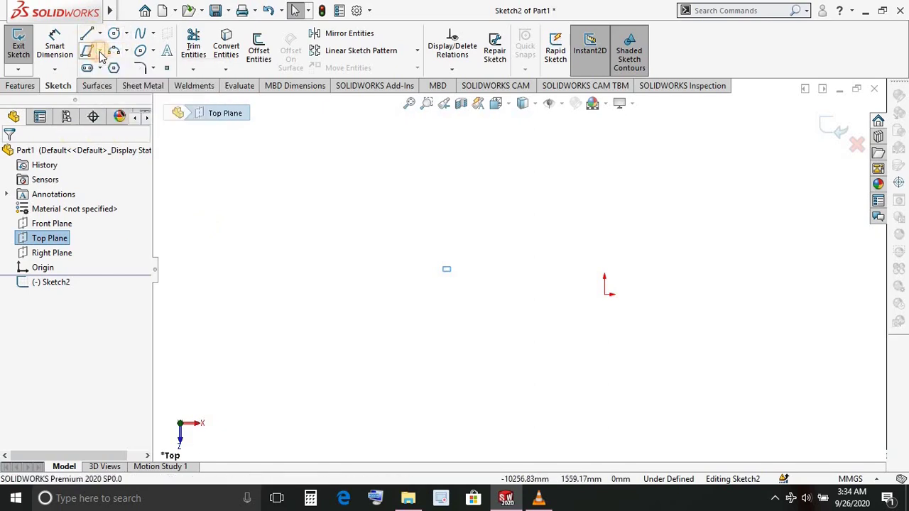
click(101, 54)
click(106, 66)
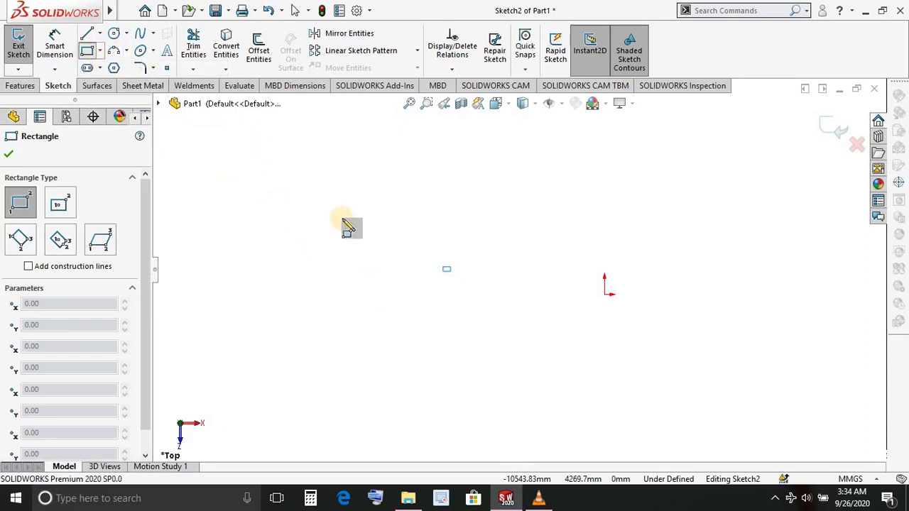
click(276, 201)
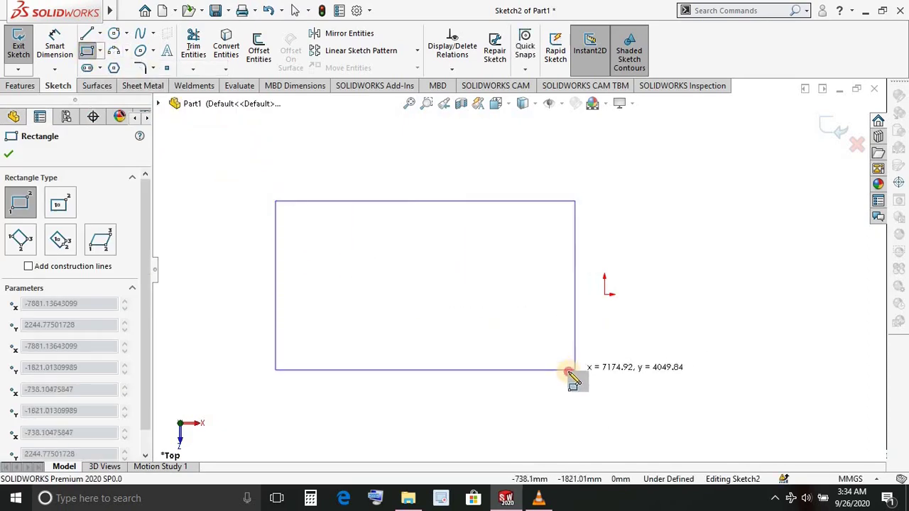
click(568, 370)
Dimension the rectangle's top edge to 250 mm
click(55, 44)
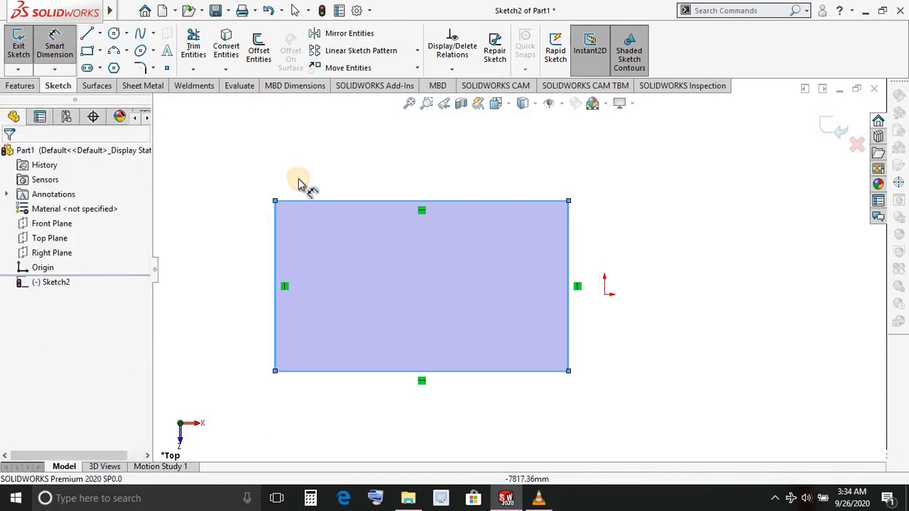
click(318, 203)
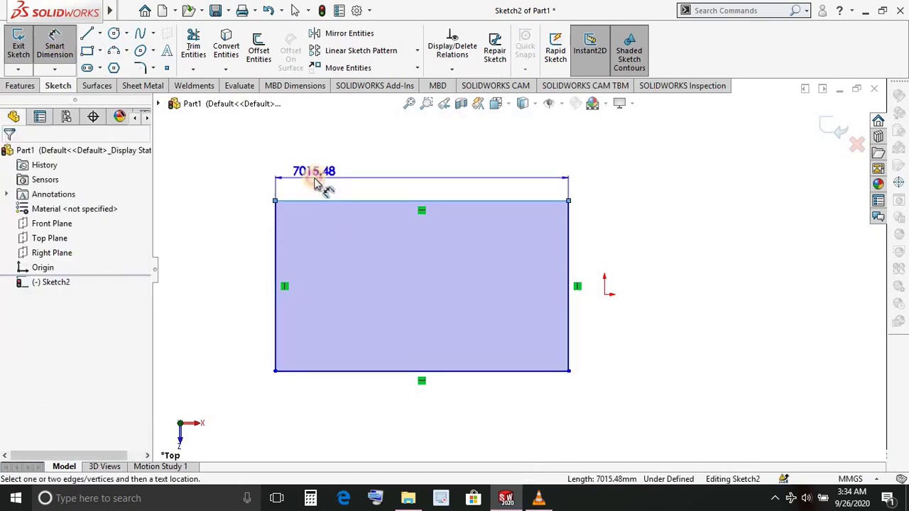
click(316, 179)
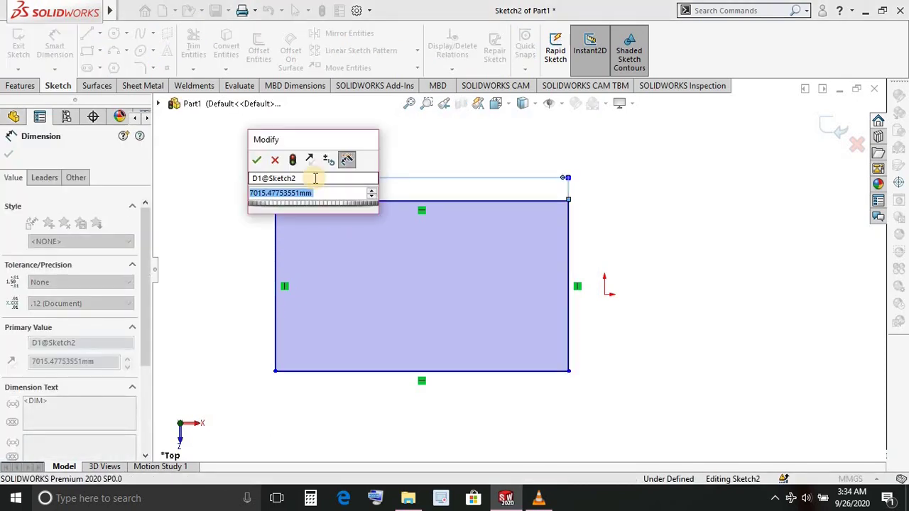
text(250)
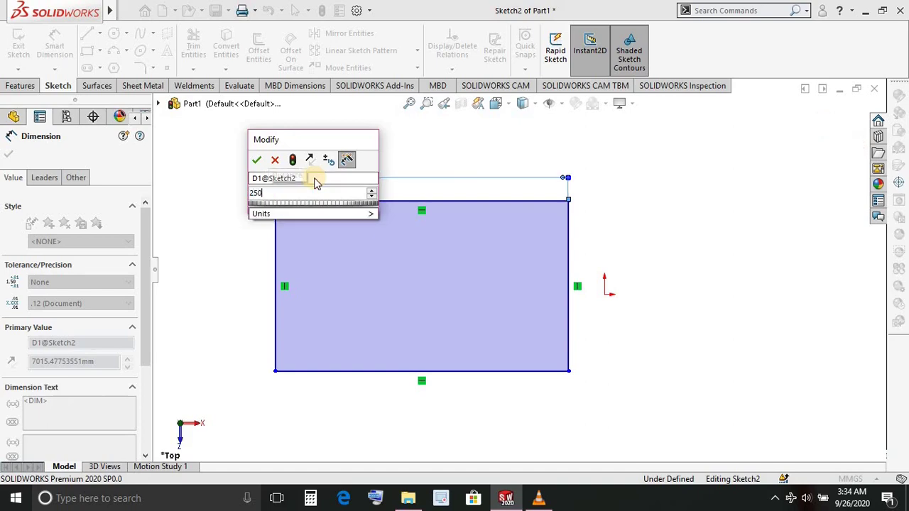
key(Return)
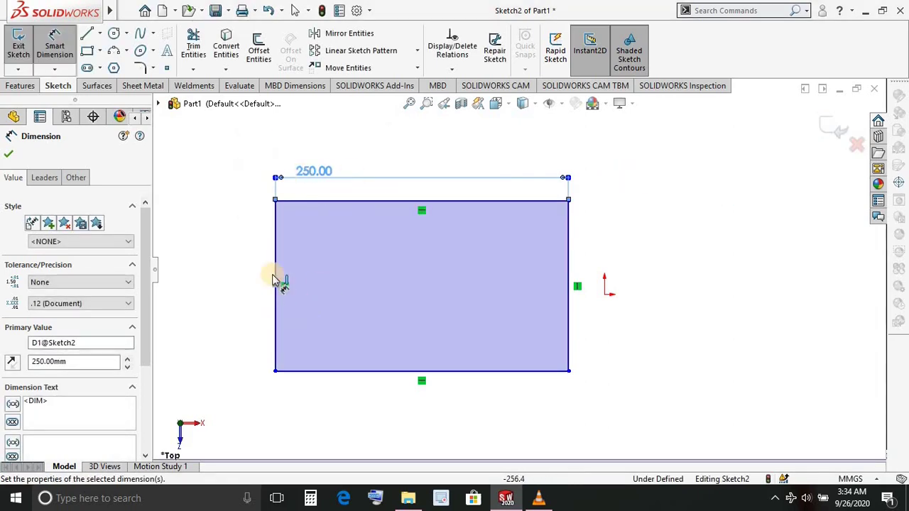
Dimension the rectangle's left edge to a 150 mm height
click(276, 277)
click(244, 268)
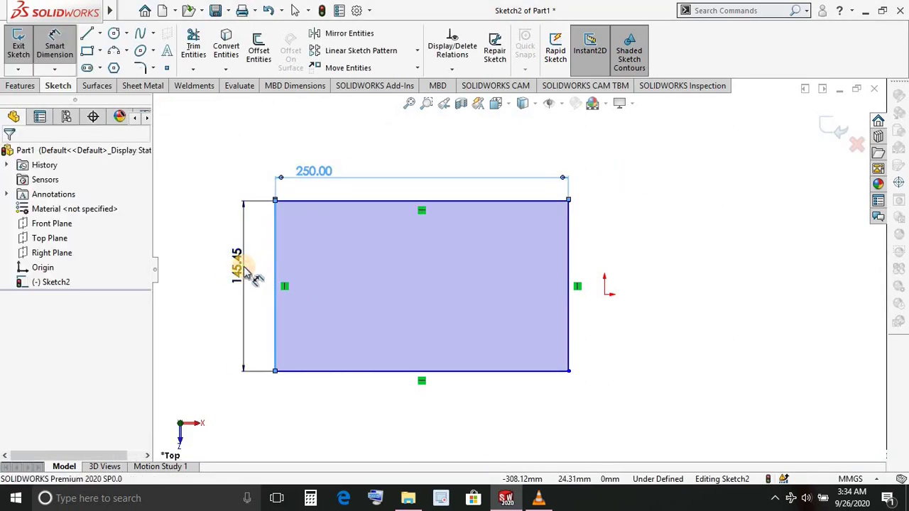
text(1)
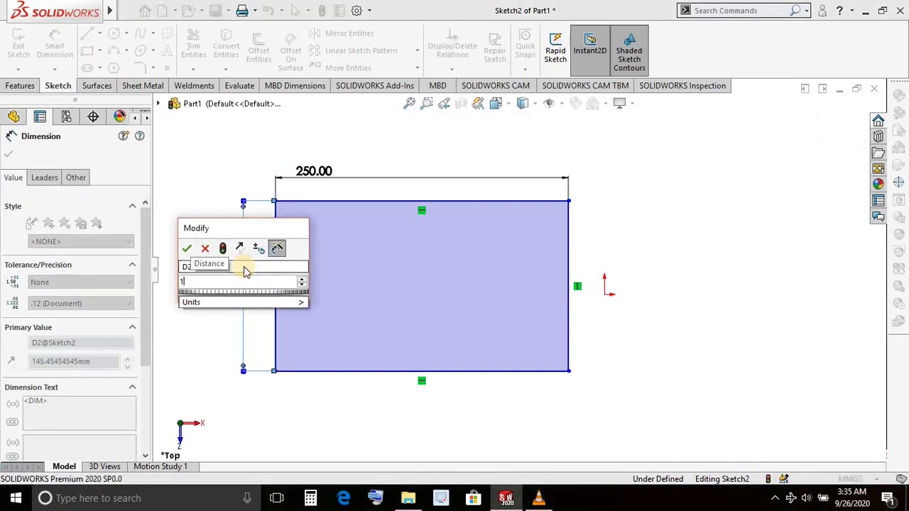
text(20)
key(Return)
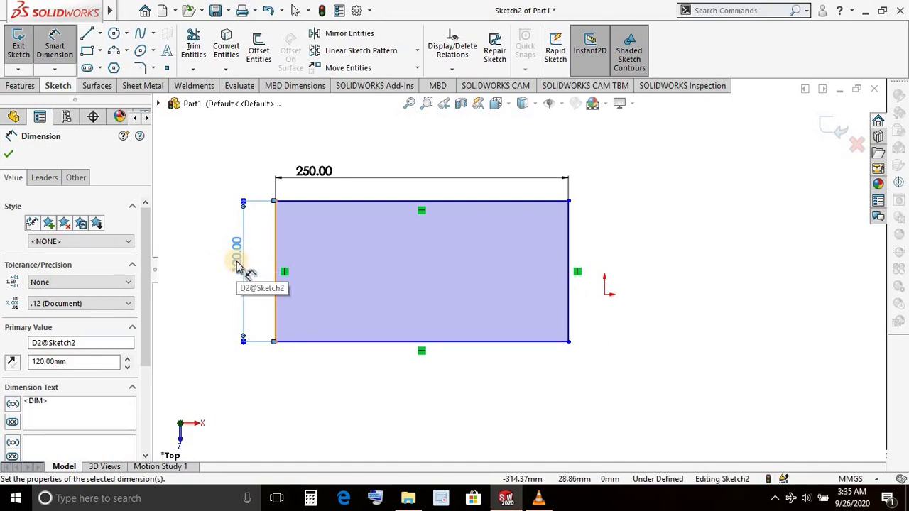
double_click(237, 258)
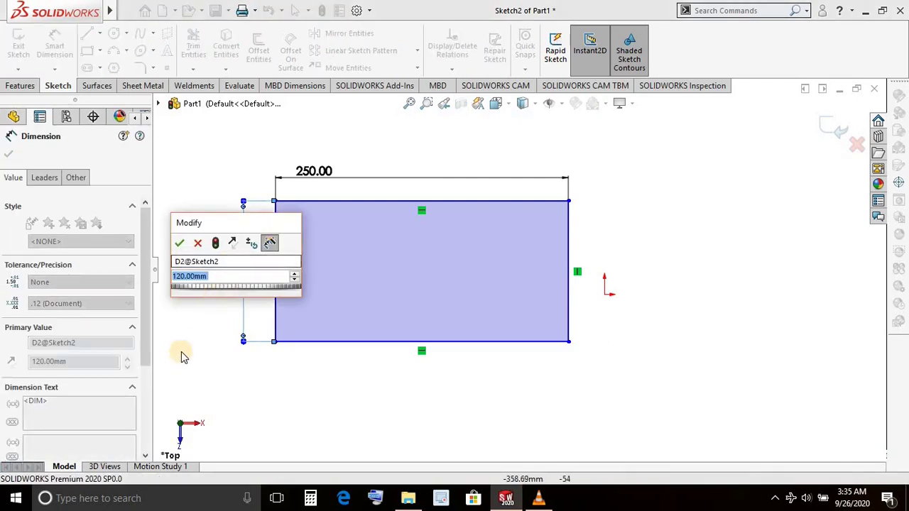
text(120)
key(Return)
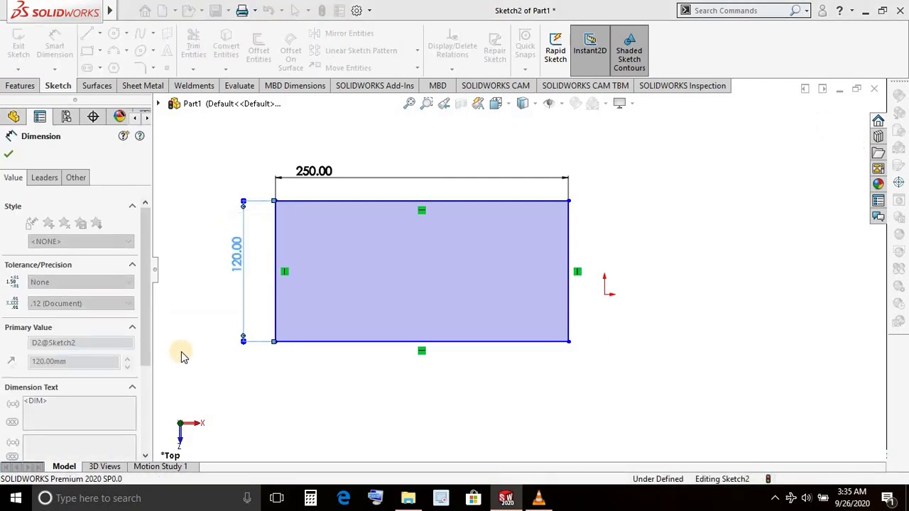
click(9, 154)
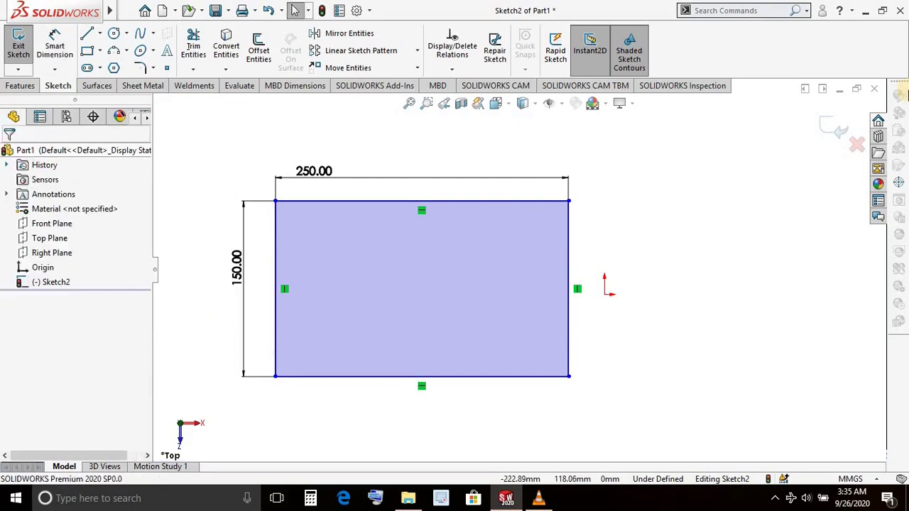
Exit the sketch and create a 1 mm thick base flange with Obround auto relief
click(834, 128)
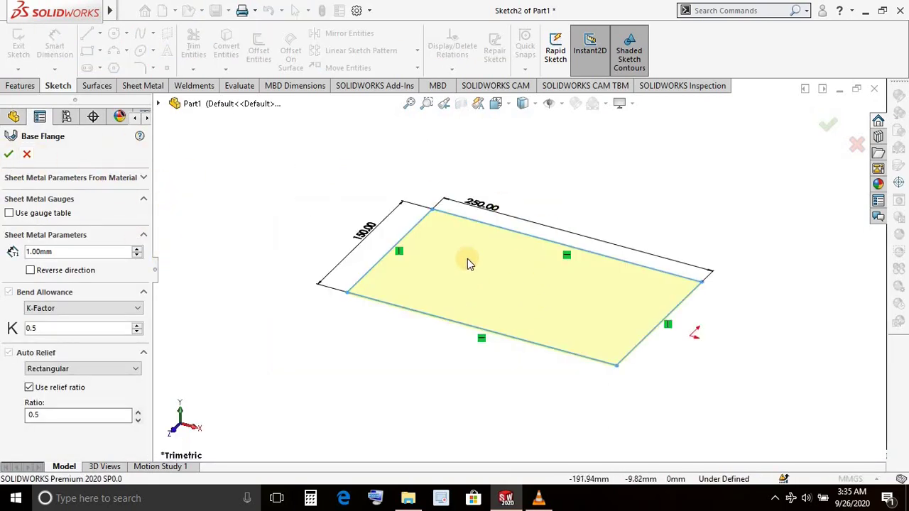
click(545, 346)
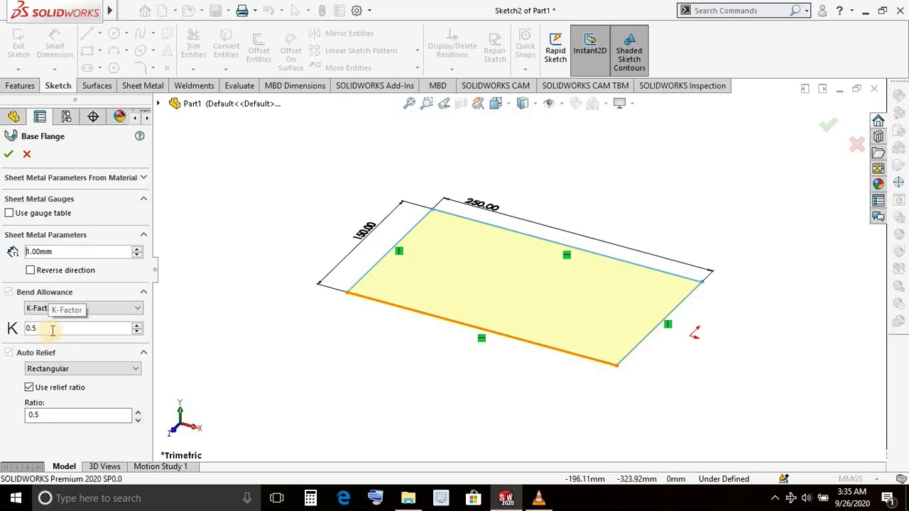
scroll(74, 370, down, 2)
click(87, 370)
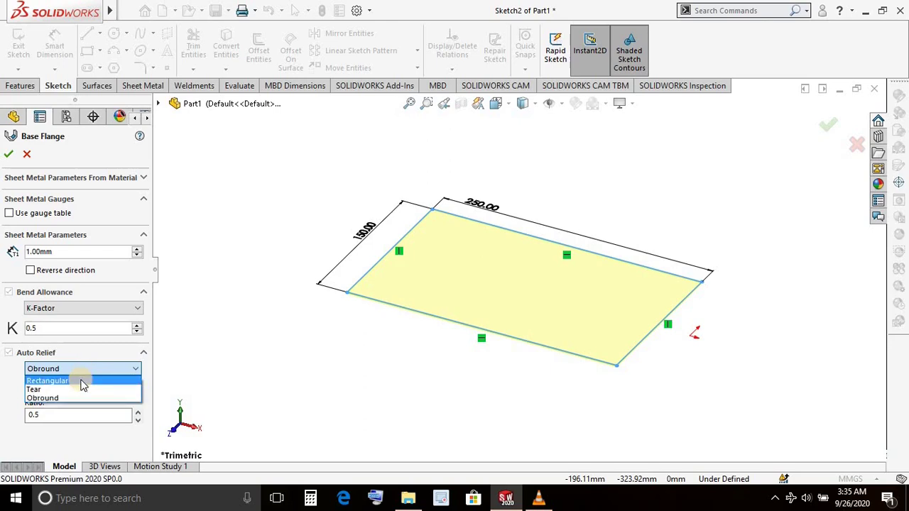
click(72, 400)
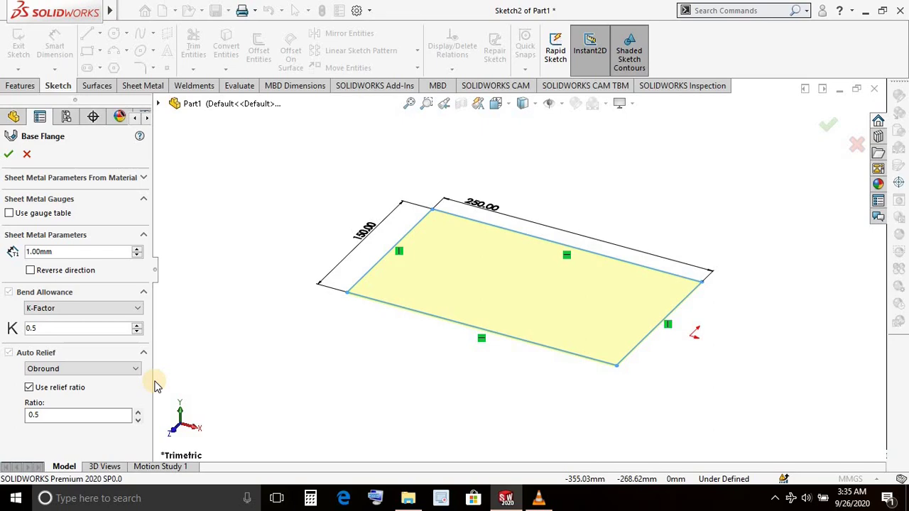
click(91, 369)
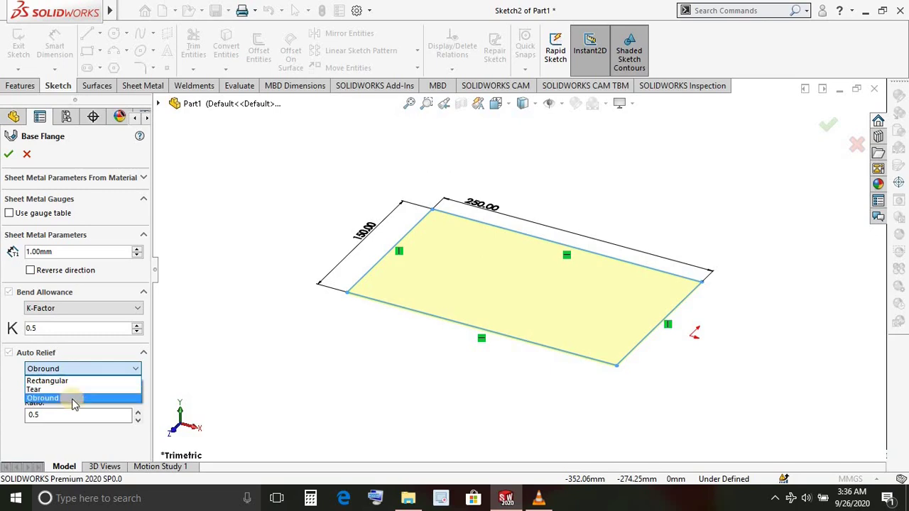
click(74, 398)
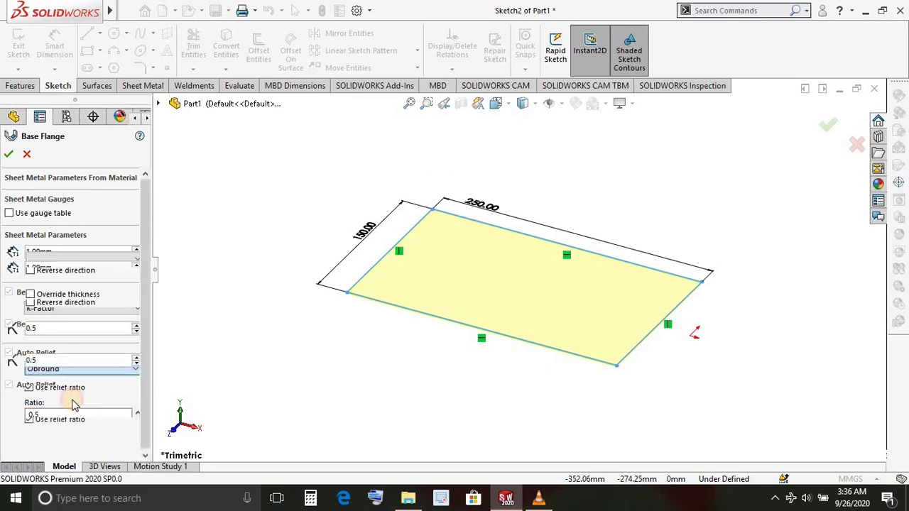
click(9, 154)
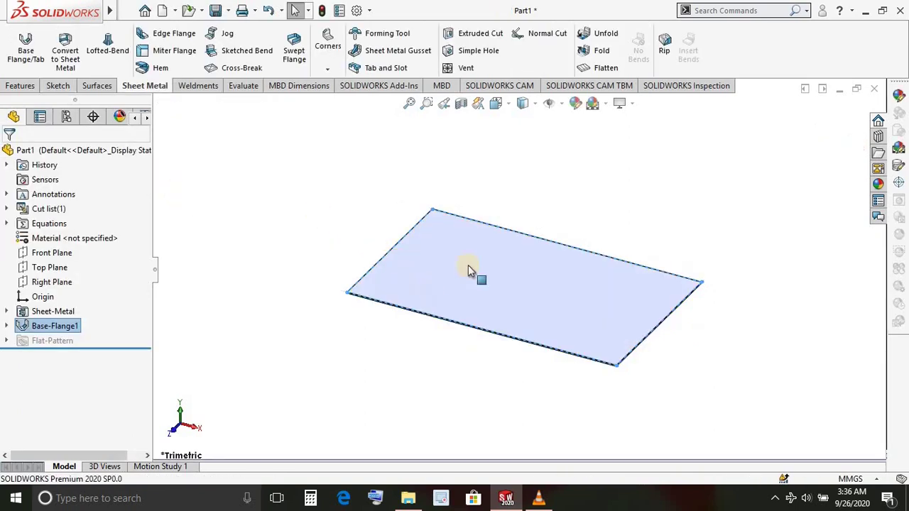
Zoom in and out on the flat base plate to inspect it
scroll(604, 302, down, 3)
scroll(524, 412, down, 3)
scroll(355, 346, up, 3)
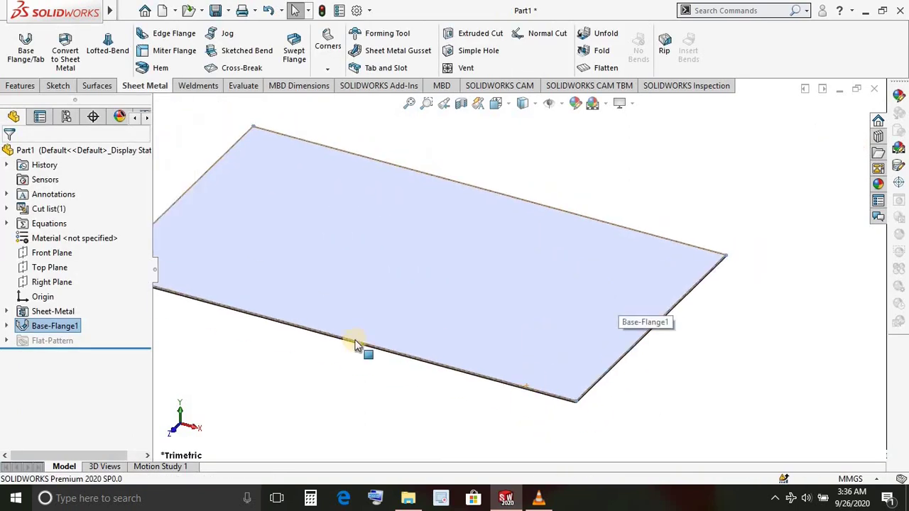
scroll(319, 306, up, 2)
scroll(274, 264, down, 2)
scroll(361, 290, down, 2)
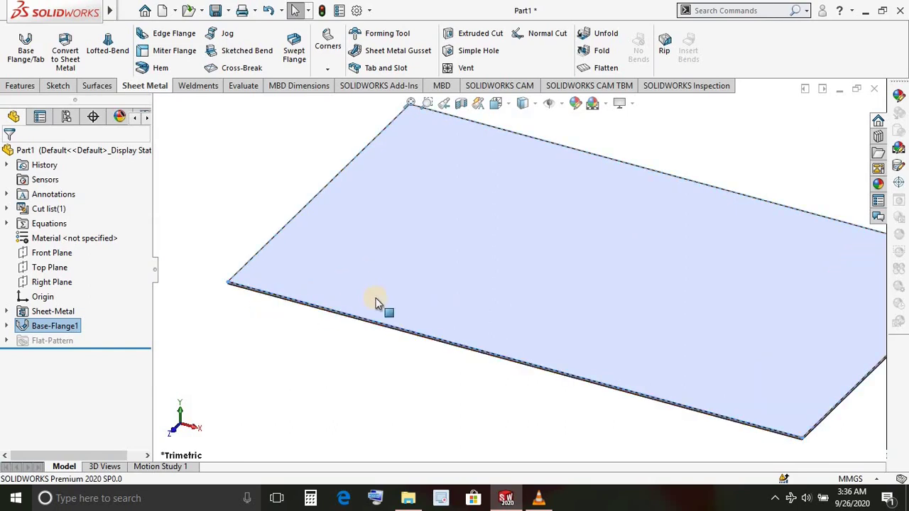
scroll(369, 319, down, 2)
scroll(324, 288, up, 3)
scroll(518, 284, up, 2)
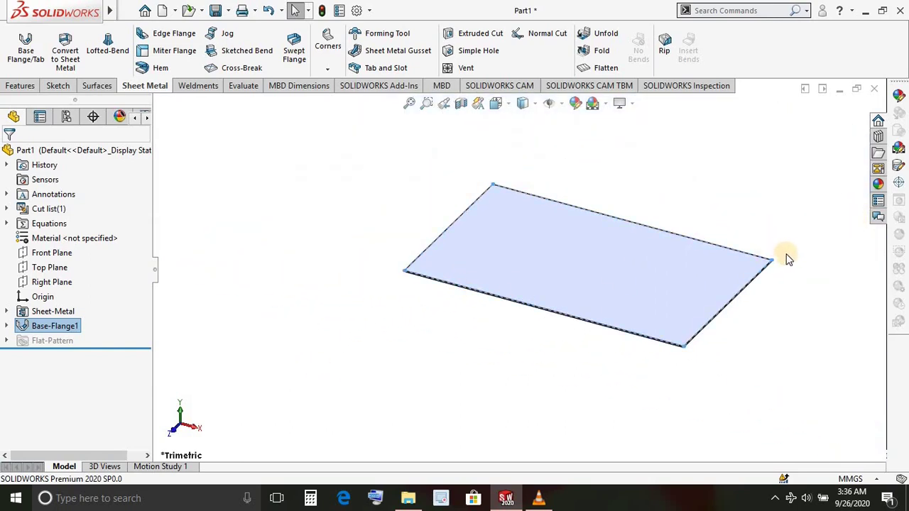
scroll(792, 269, down, 1)
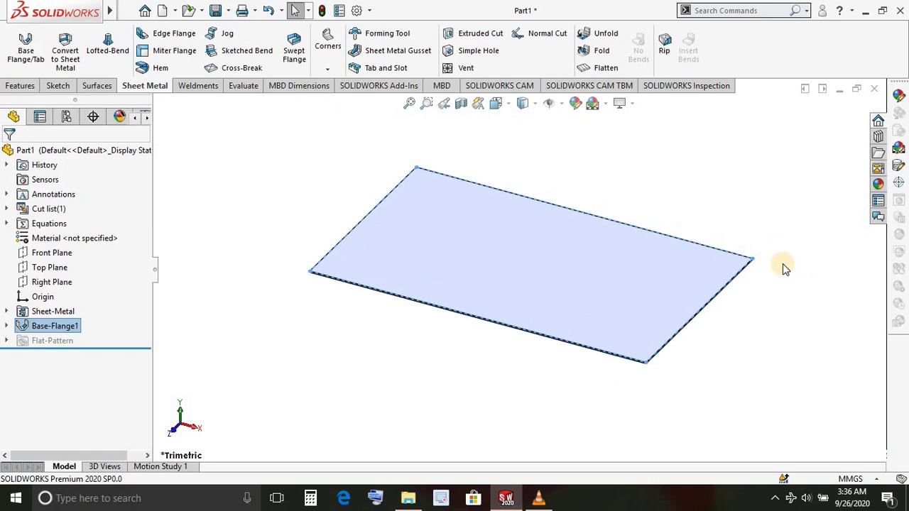
Orbit the plate to a new viewing angle and adjust the zoom
right_click(649, 183)
mouse_move(703, 208)
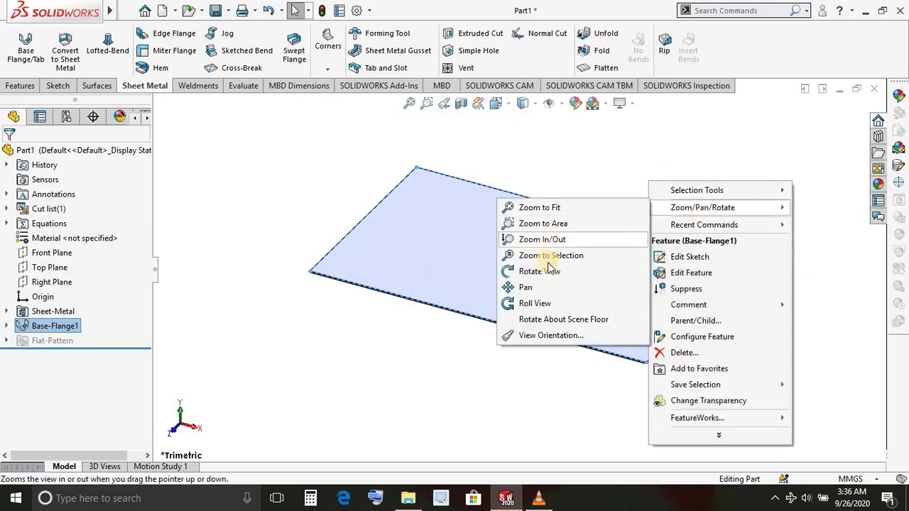
click(540, 271)
mouse_move(566, 367)
mouse_down()
mouse_move(524, 258)
mouse_move(489, 292)
mouse_move(573, 341)
mouse_move(552, 369)
mouse_move(542, 349)
mouse_up()
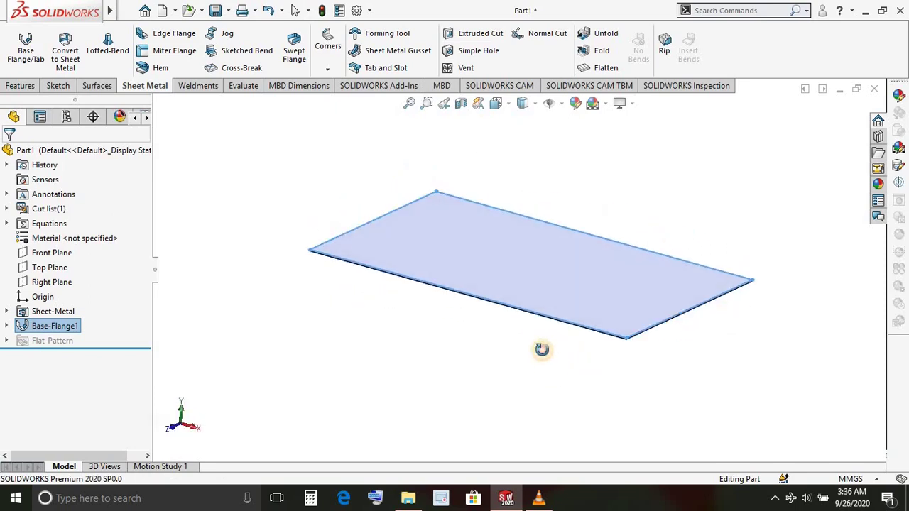
drag(592, 266, 615, 213)
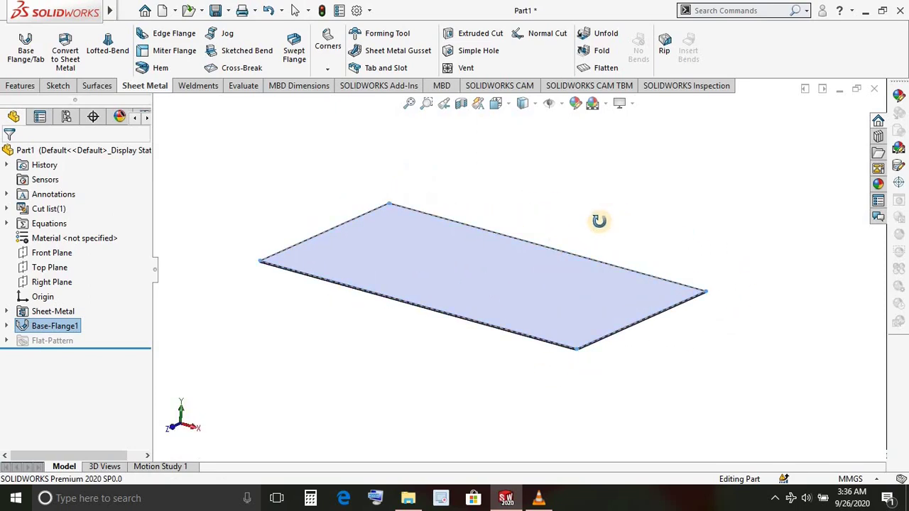
key(Escape)
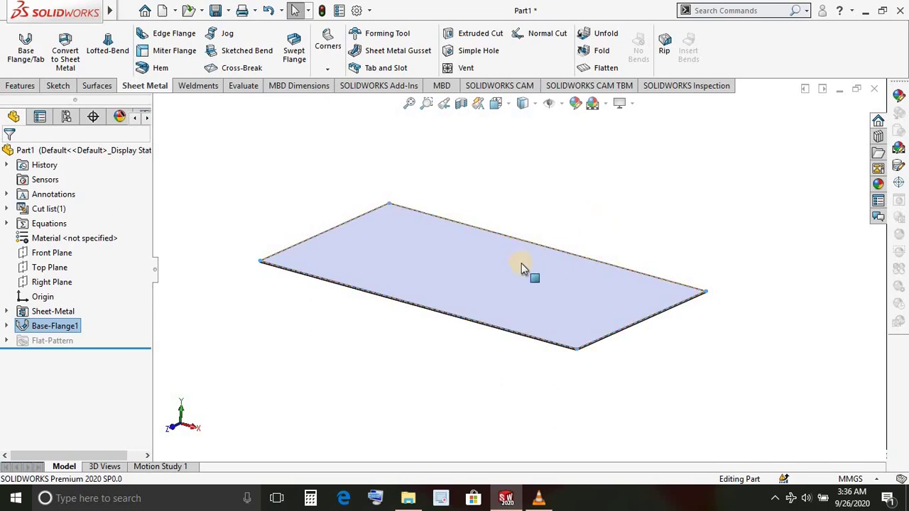
scroll(601, 349, down, 2)
scroll(538, 376, down, 1)
scroll(532, 369, down, 1)
scroll(519, 372, down, 1)
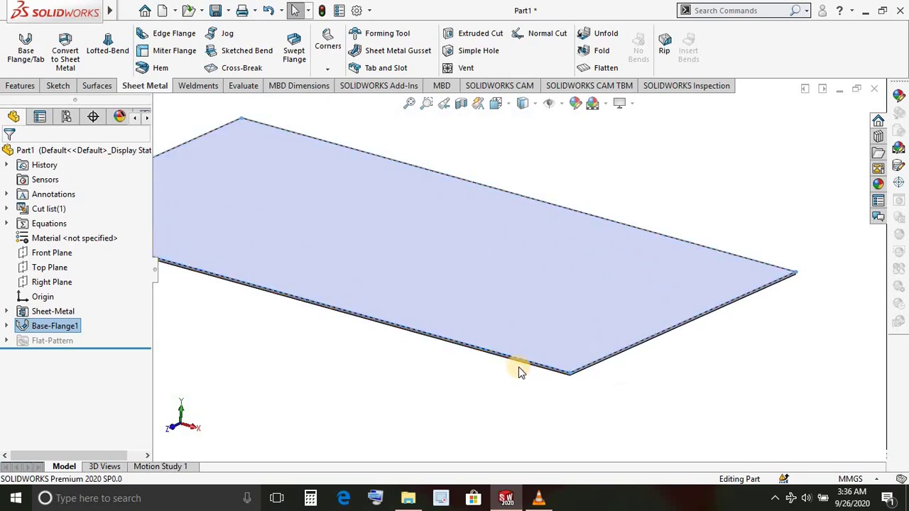
scroll(518, 355, down, 1)
scroll(518, 377, up, 2)
scroll(583, 334, up, 2)
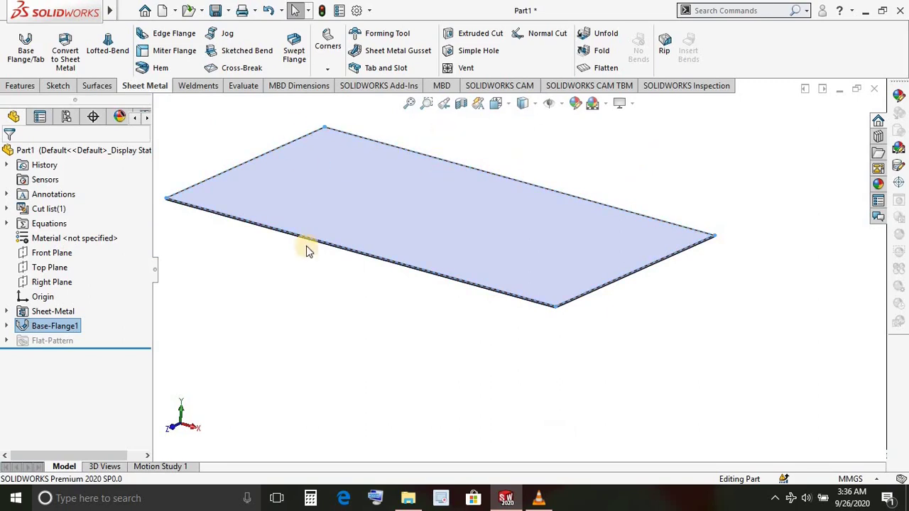
scroll(714, 412, up, 2)
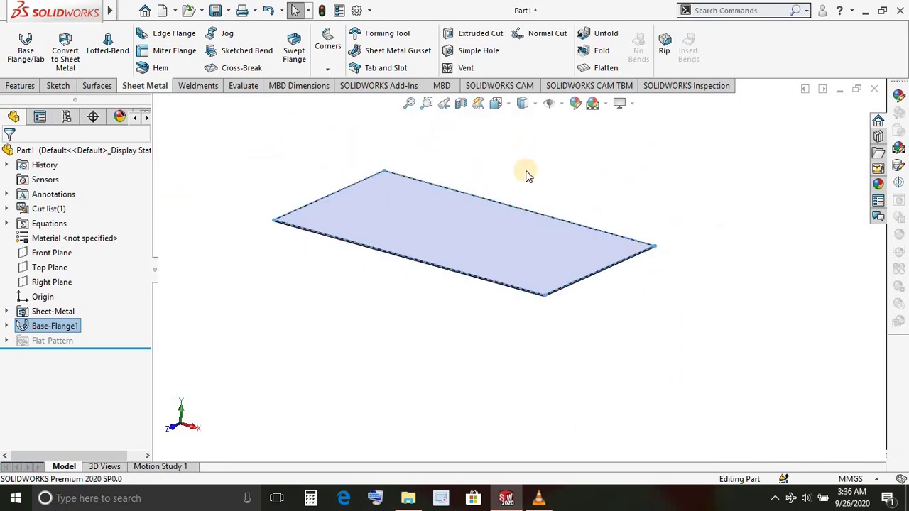
scroll(526, 174, down, 1)
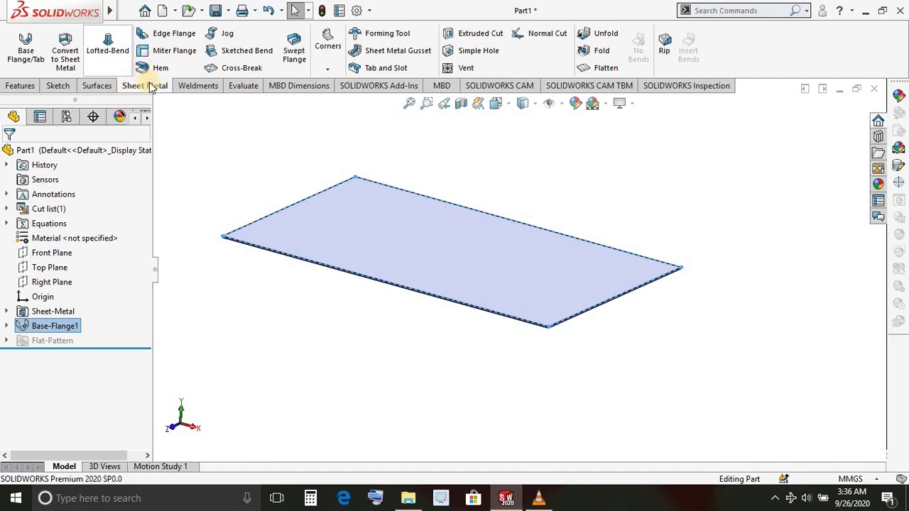
Start an Edge Flange and zoom in on the base plate
click(174, 36)
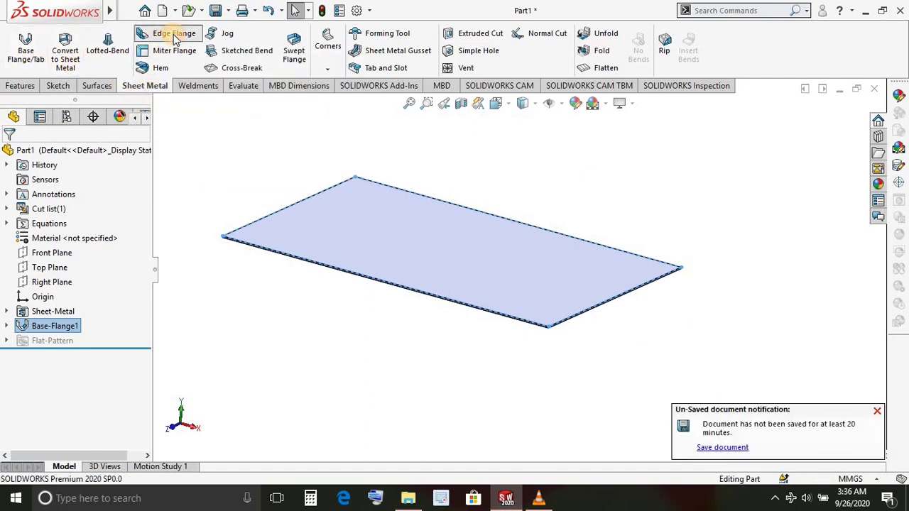
scroll(362, 249, down, 1)
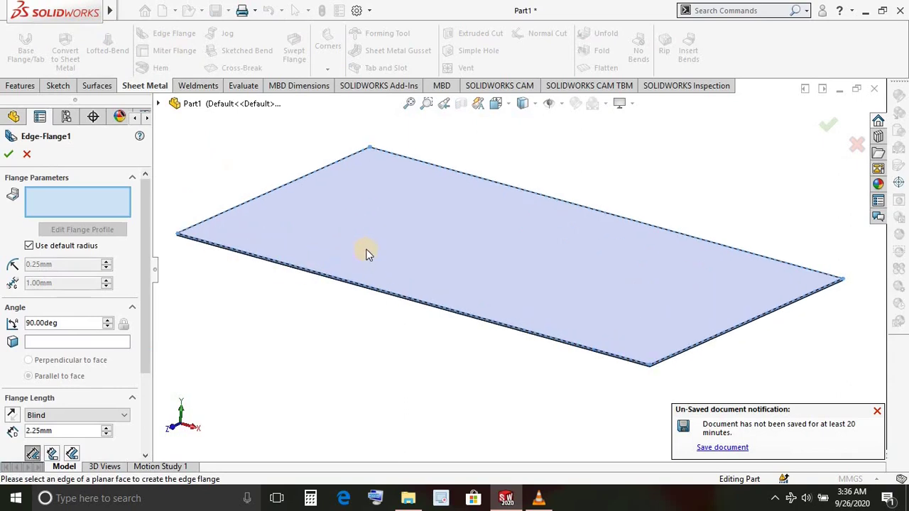
scroll(367, 251, down, 1)
scroll(368, 251, down, 1)
scroll(349, 298, down, 1)
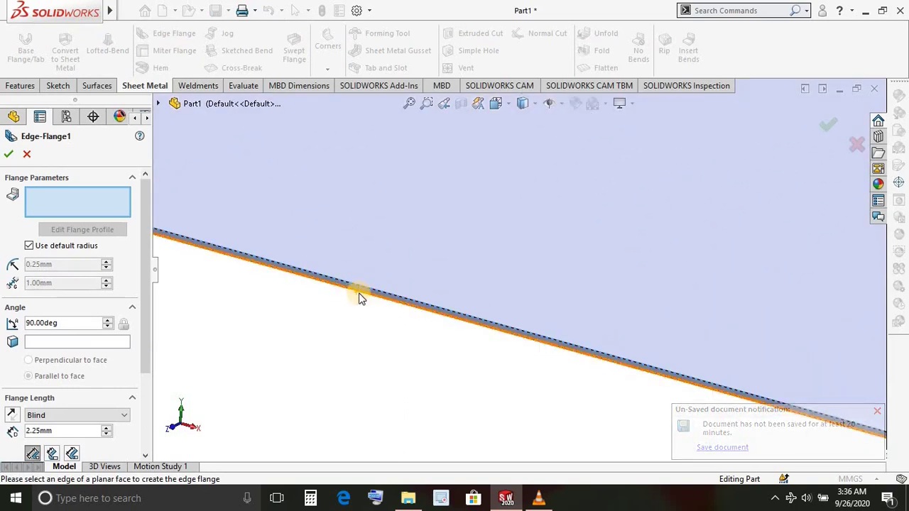
scroll(366, 264, down, 1)
scroll(360, 290, down, 1)
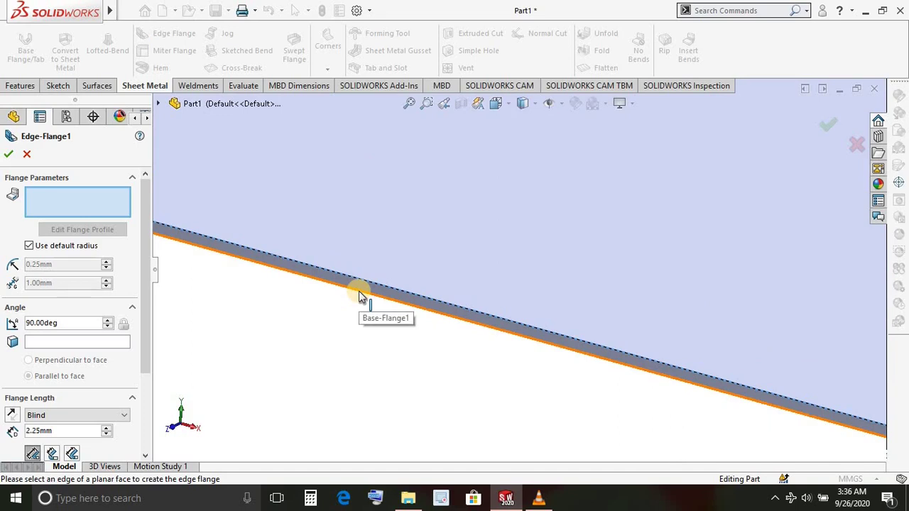
Pick the plate's long front edge and preview a 90° flange about 41 mm tall
click(359, 293)
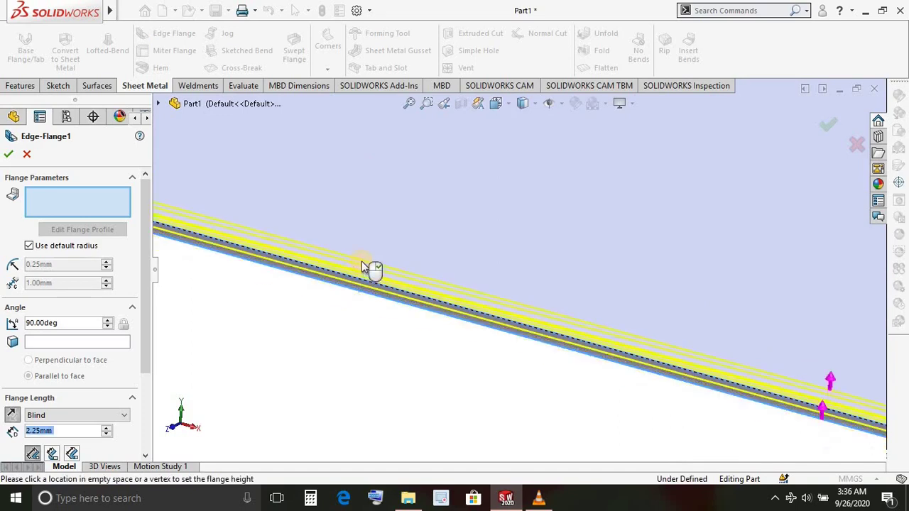
scroll(374, 216, up, 5)
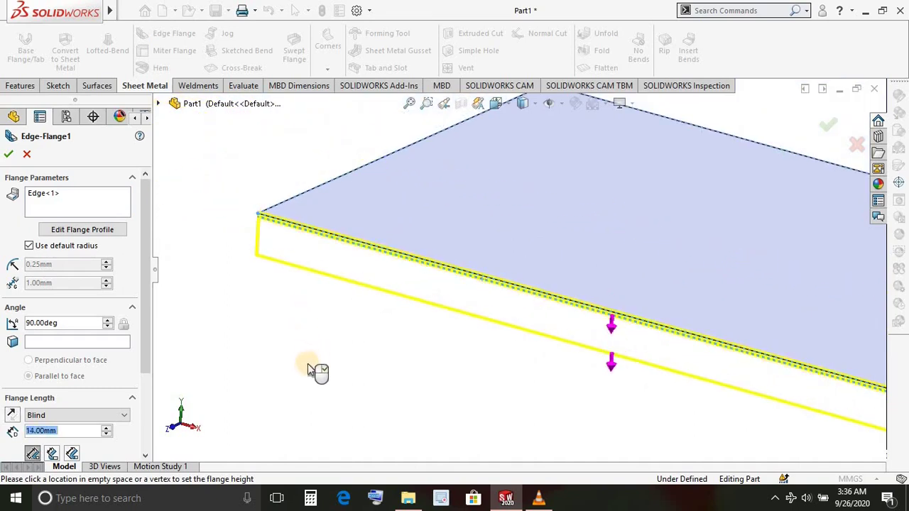
click(358, 169)
scroll(241, 278, up, 2)
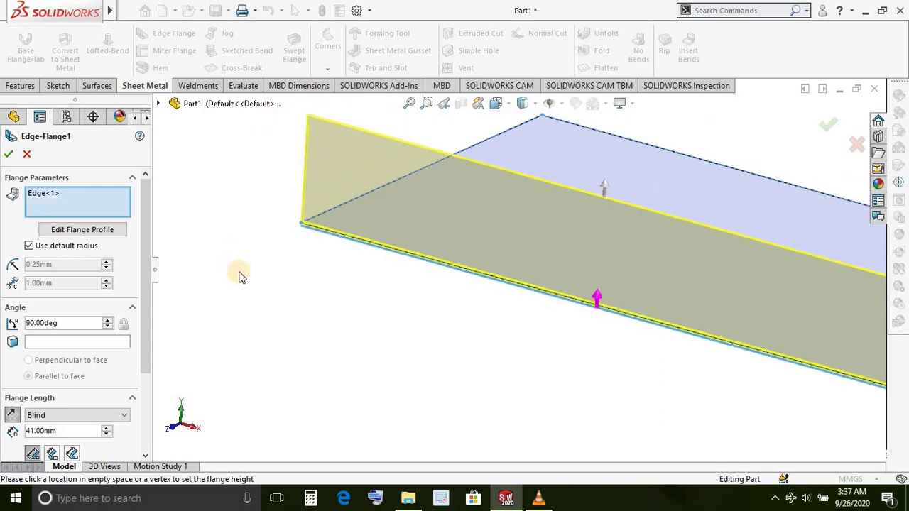
scroll(241, 276, up, 2)
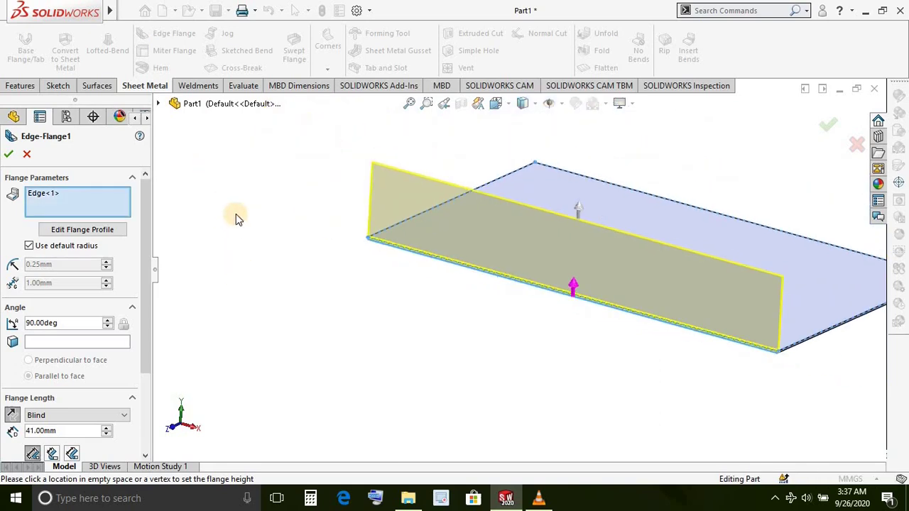
scroll(361, 193, up, 2)
scroll(552, 233, up, 1)
scroll(727, 246, down, 1)
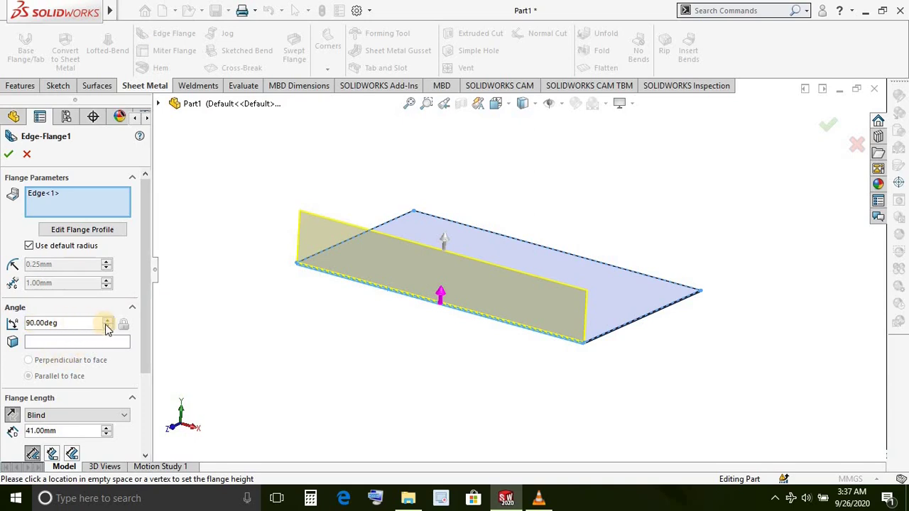
Adjust the edge flange angle back to 90°
click(106, 326)
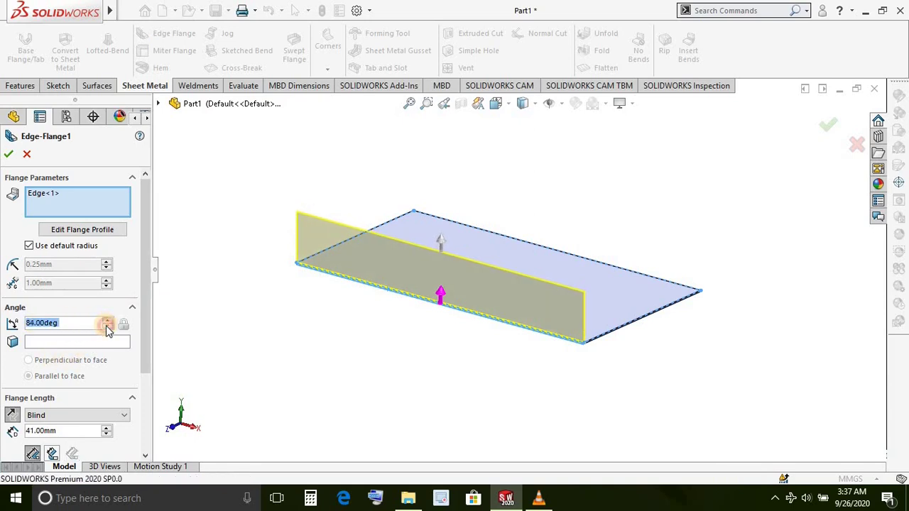
click(106, 326)
click(106, 327)
click(107, 328)
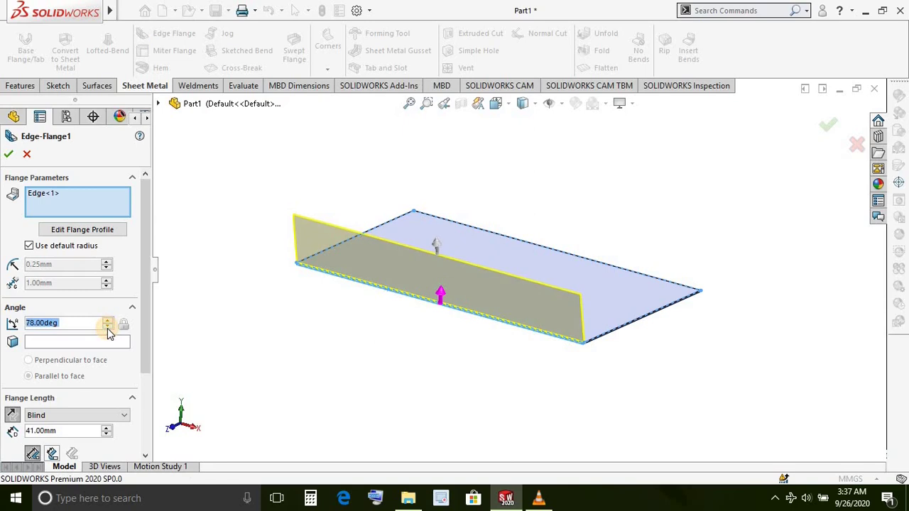
click(108, 320)
click(108, 320)
click(108, 320)
click(108, 320)
click(108, 320)
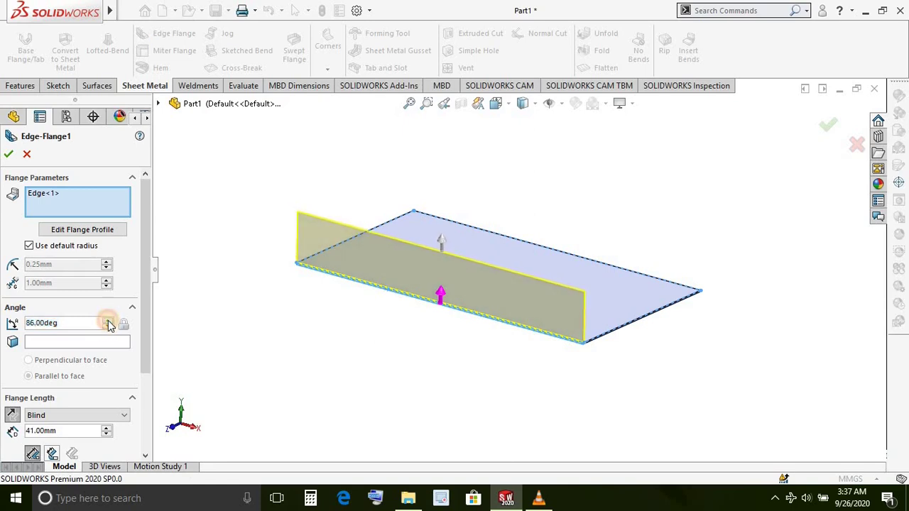
click(108, 319)
click(107, 321)
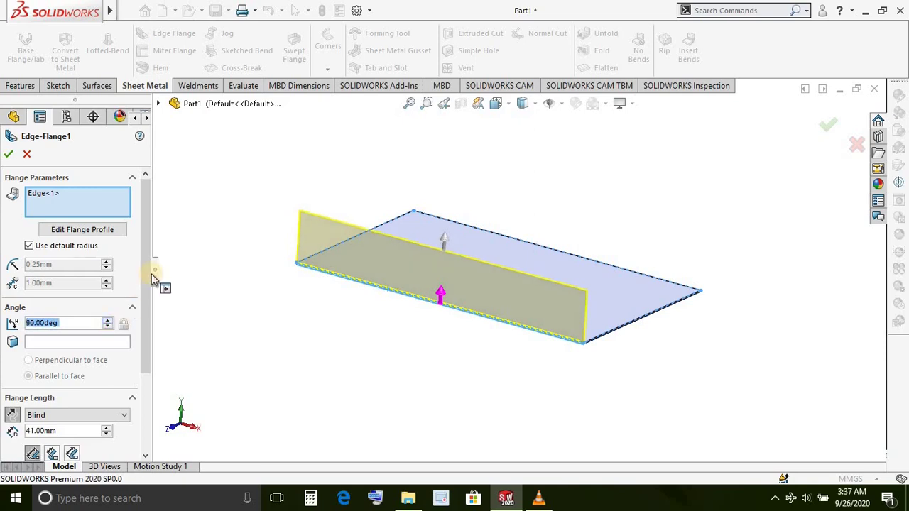
drag(142, 300, 142, 334)
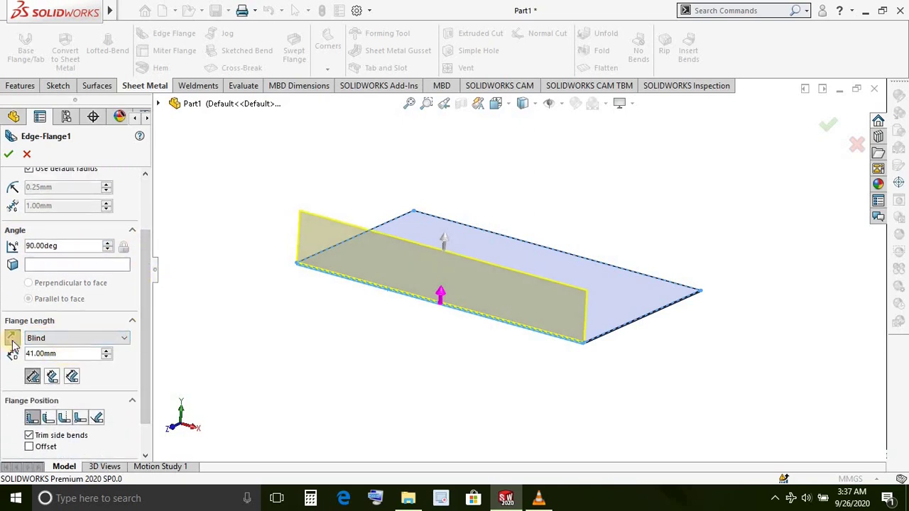
Set the flange length to Blind 50 mm with material kept inside
double_click(55, 356)
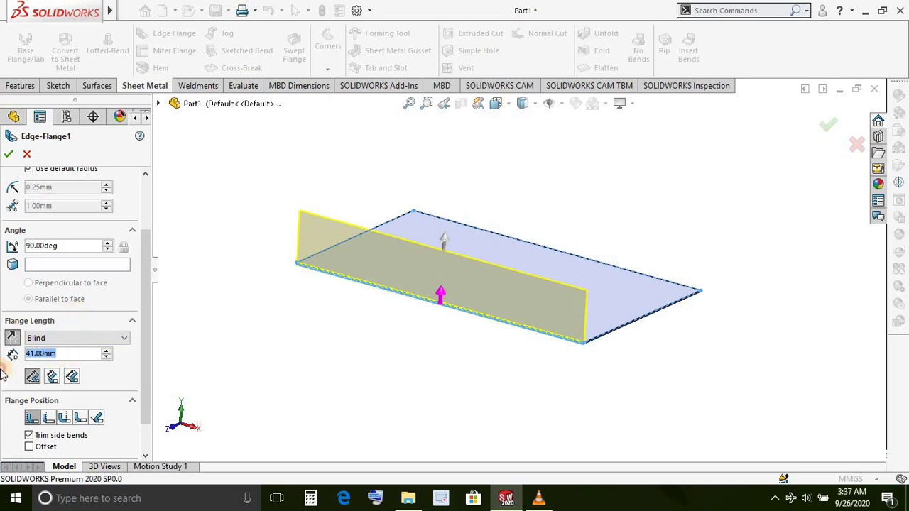
text(5)
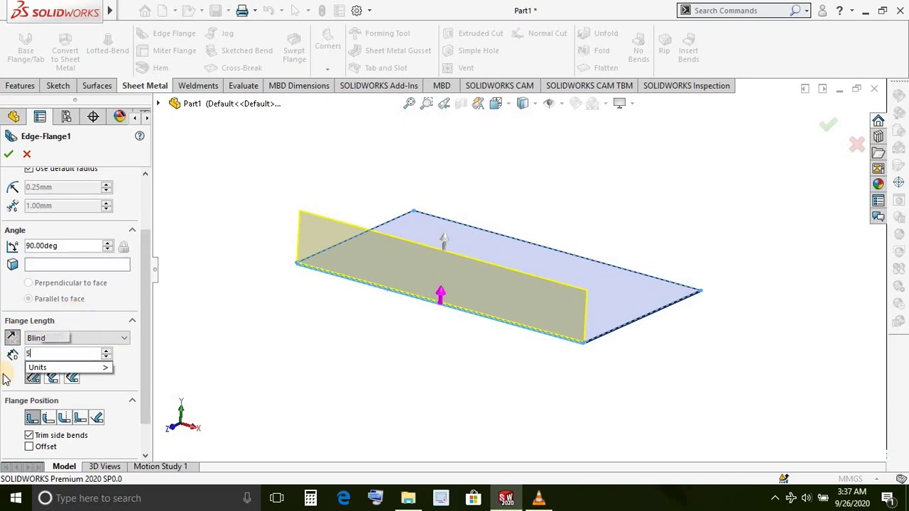
text(0)
key(Return)
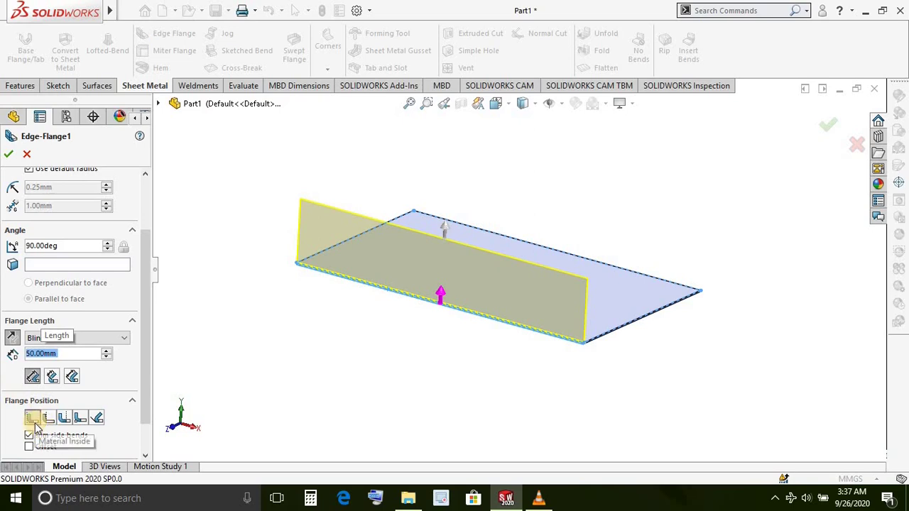
click(39, 425)
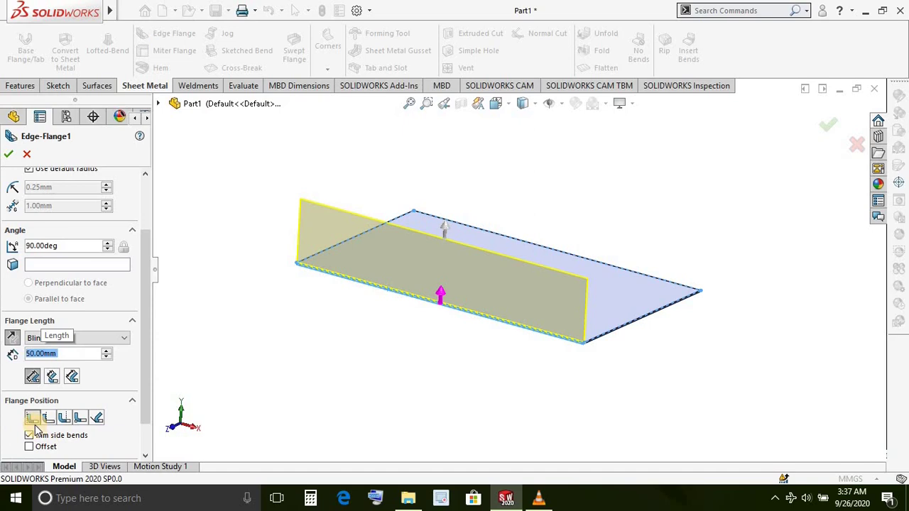
click(28, 424)
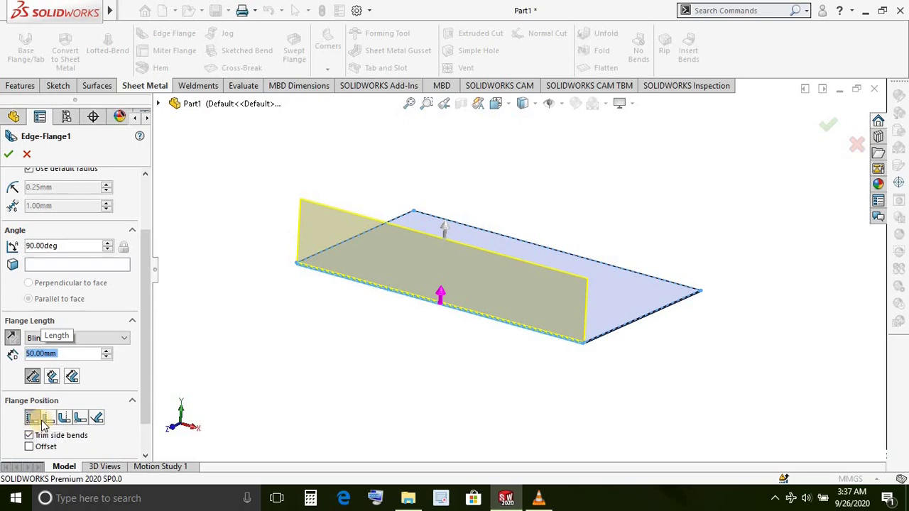
click(34, 418)
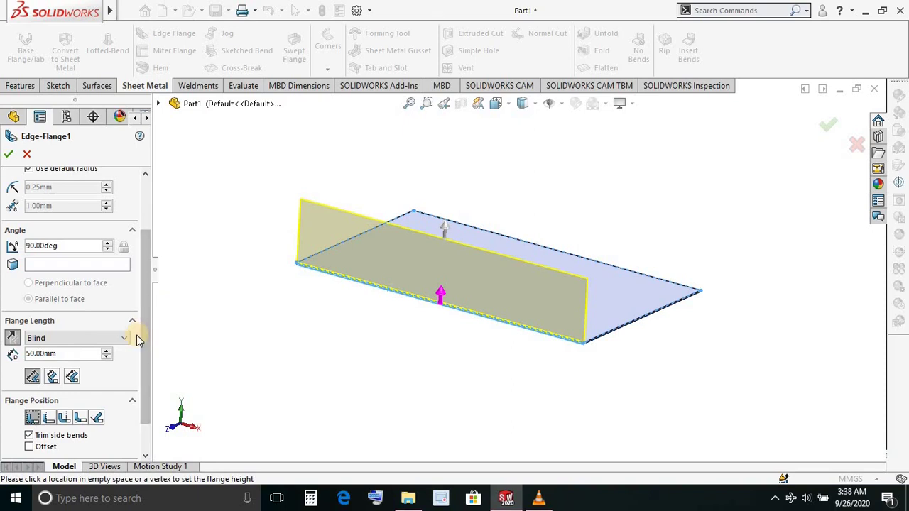
Enable custom Obround bend relief with ratio 0.5
scroll(146, 332, down, 2)
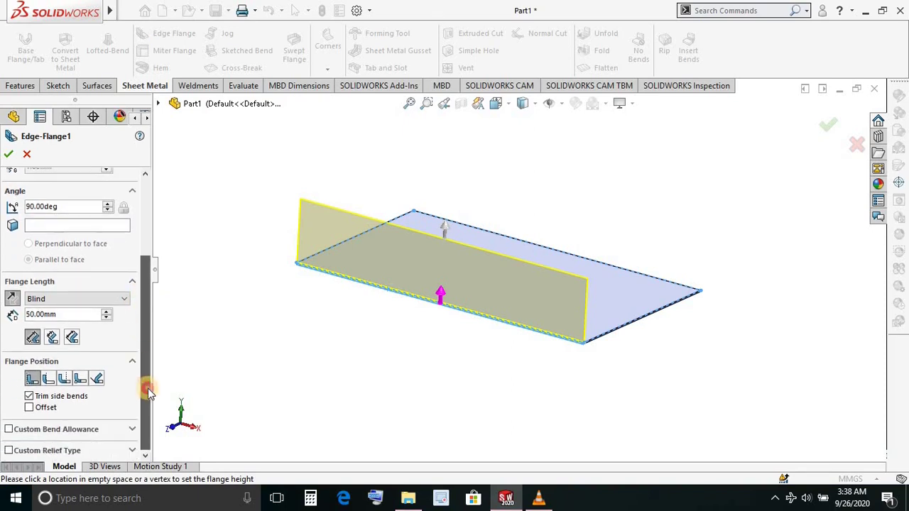
click(9, 451)
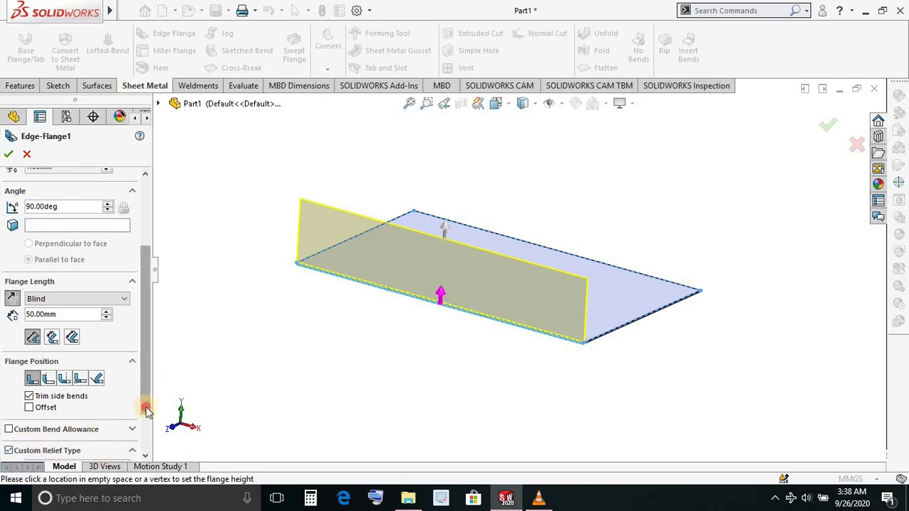
drag(147, 409, 96, 454)
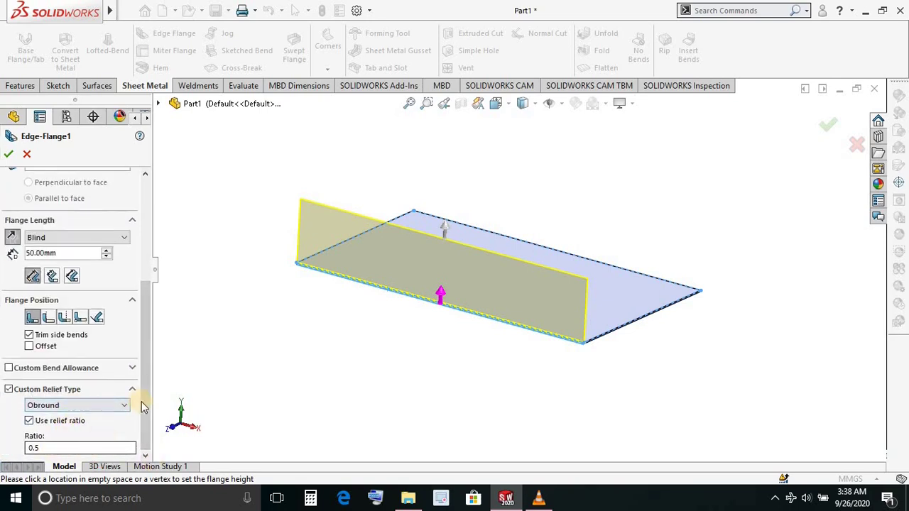
click(75, 405)
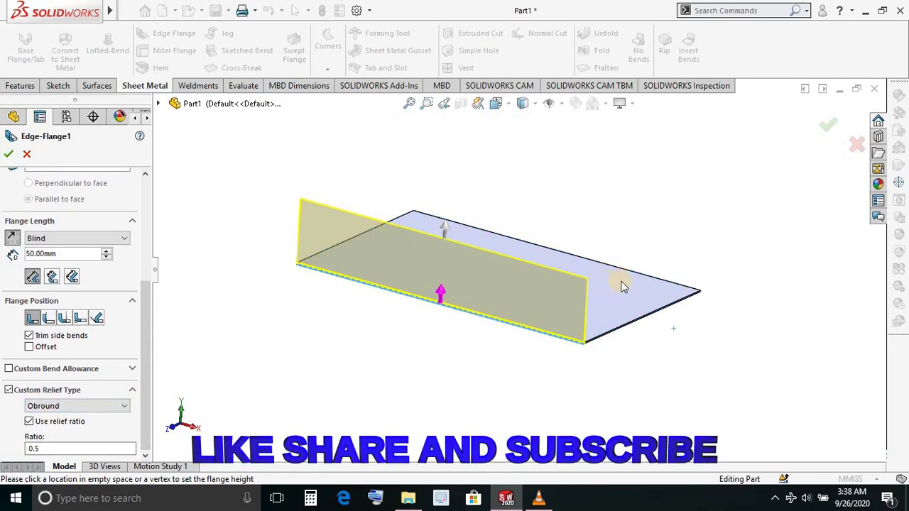
Add the flange to the first short edge of the plate
scroll(561, 277, up, 1)
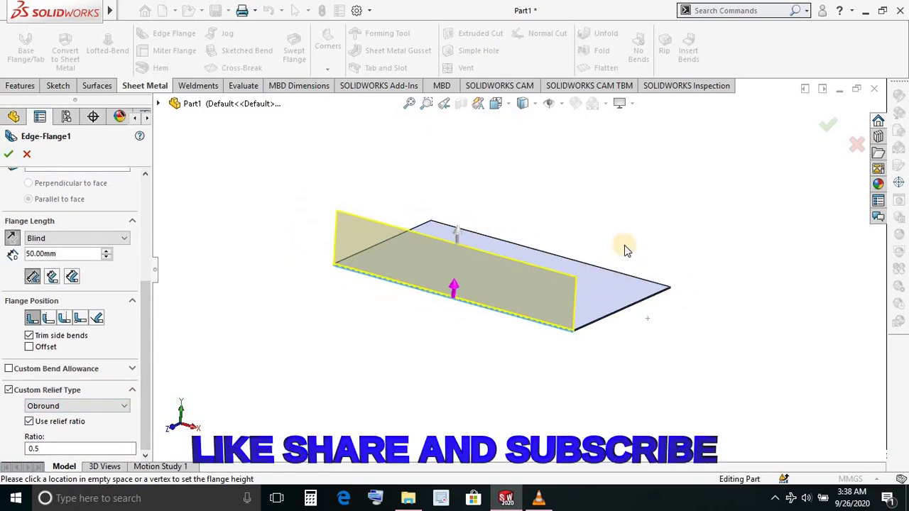
scroll(498, 373, down, 1)
scroll(564, 384, down, 1)
scroll(573, 355, down, 1)
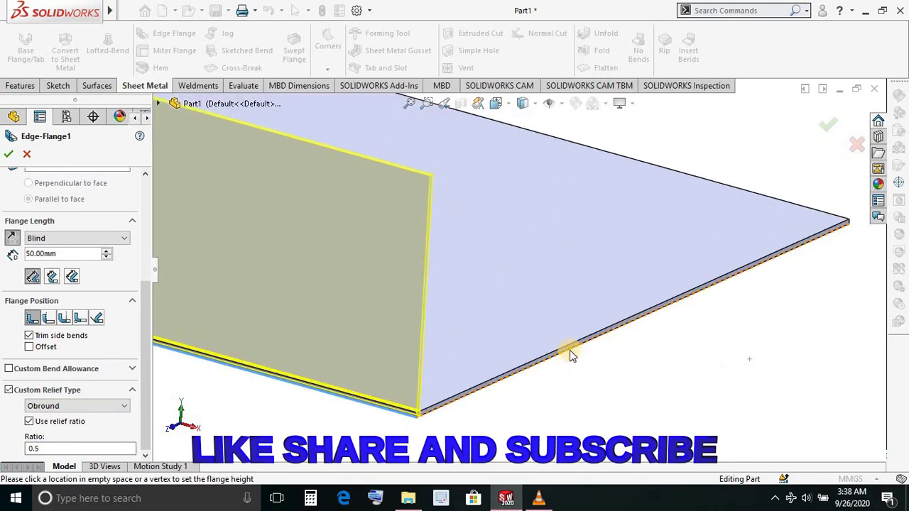
click(570, 349)
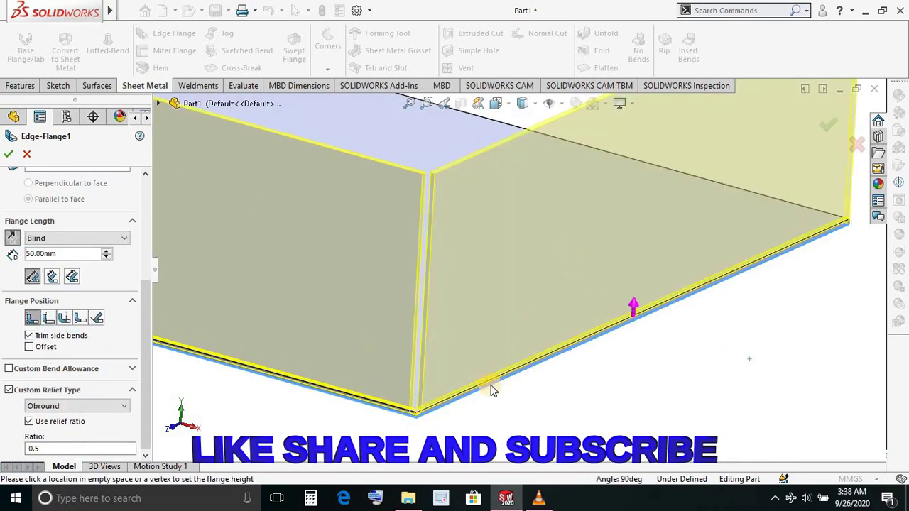
scroll(560, 352, up, 2)
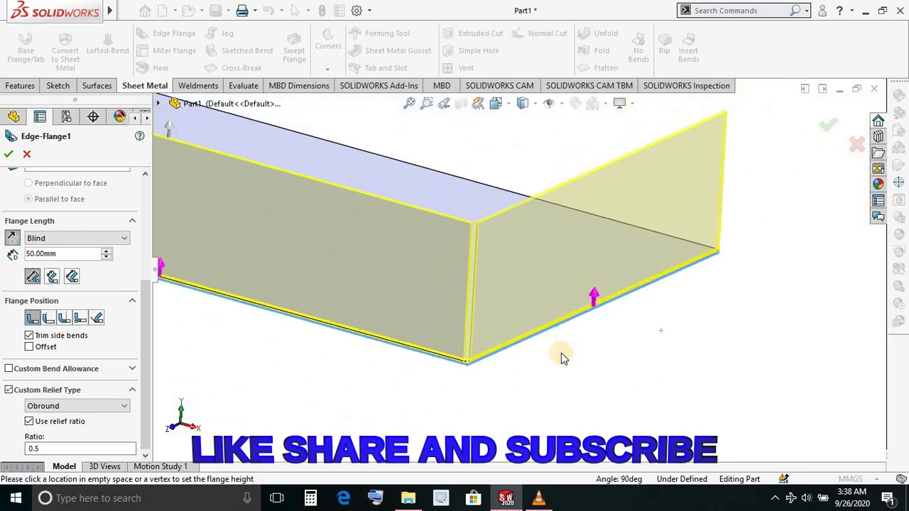
scroll(415, 263, up, 1)
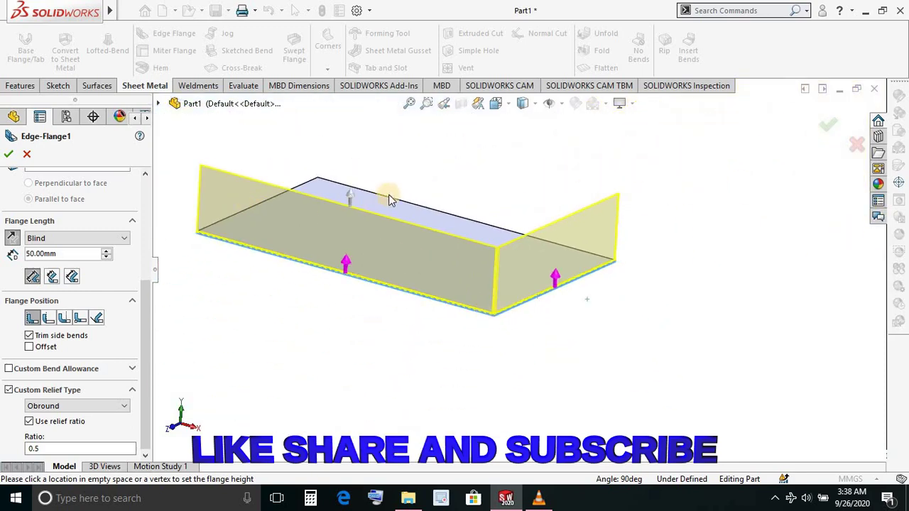
Rotate the view and add flanges to the remaining long and short edges
right_click(714, 204)
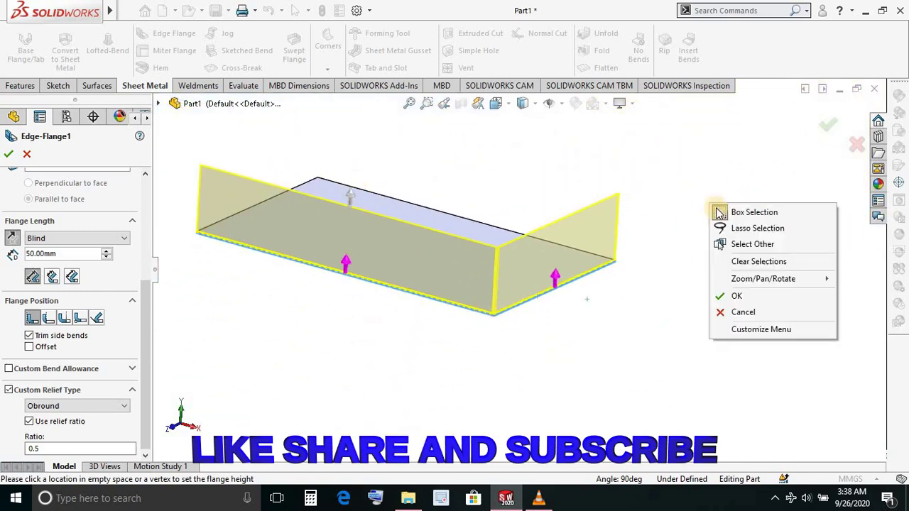
mouse_move(764, 279)
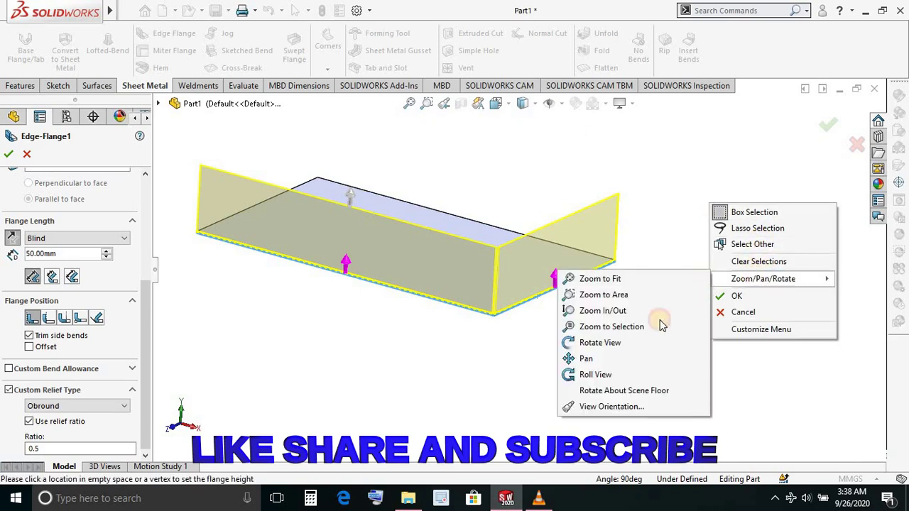
click(620, 342)
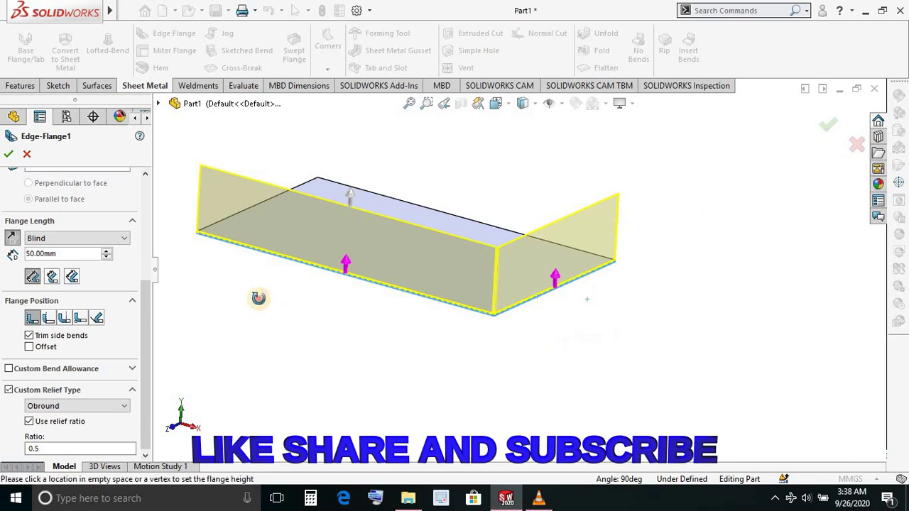
mouse_move(258, 299)
mouse_down()
mouse_move(403, 387)
mouse_move(323, 299)
mouse_up()
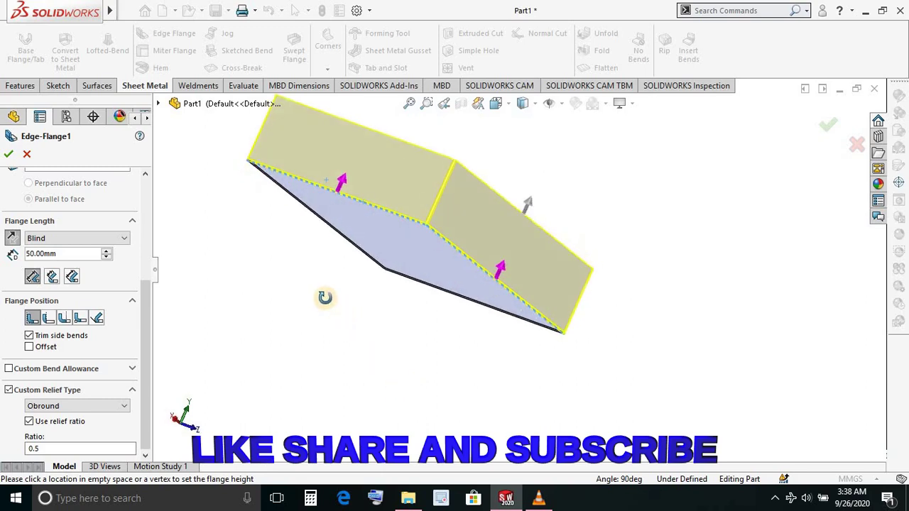
drag(234, 341, 448, 261)
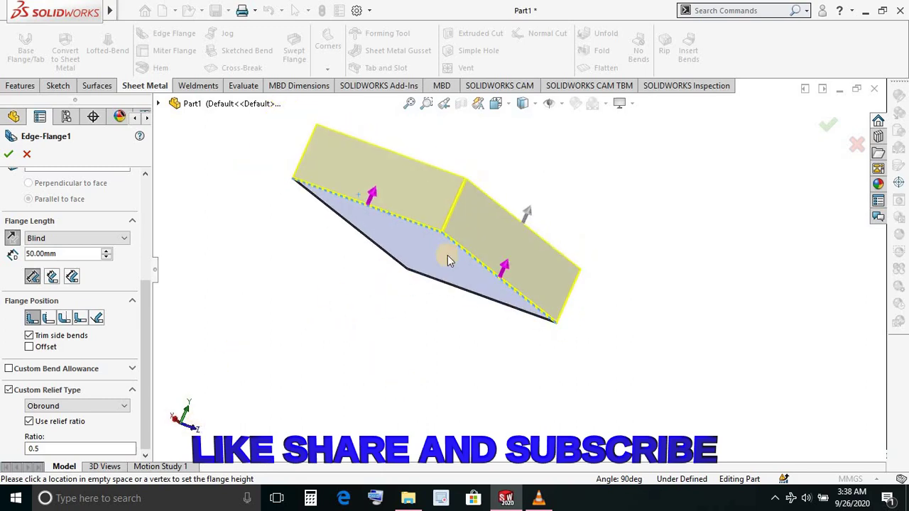
scroll(447, 261, down, 3)
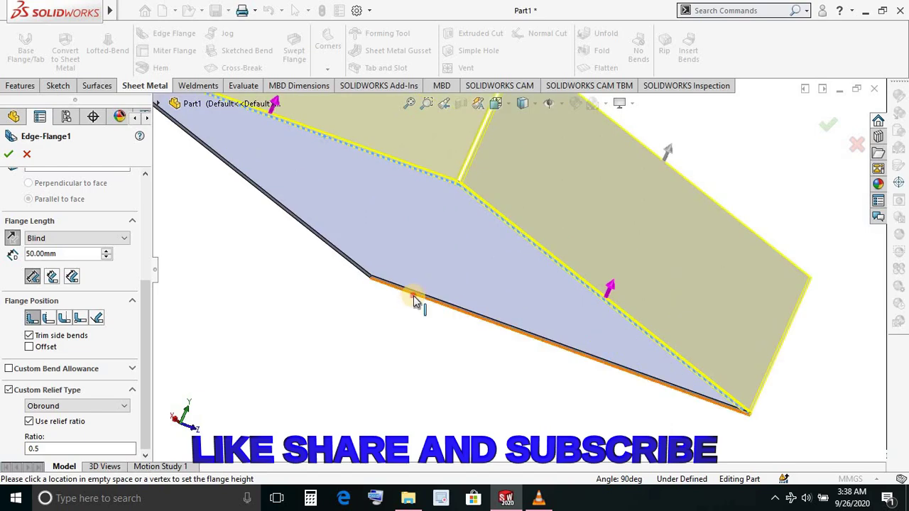
click(418, 300)
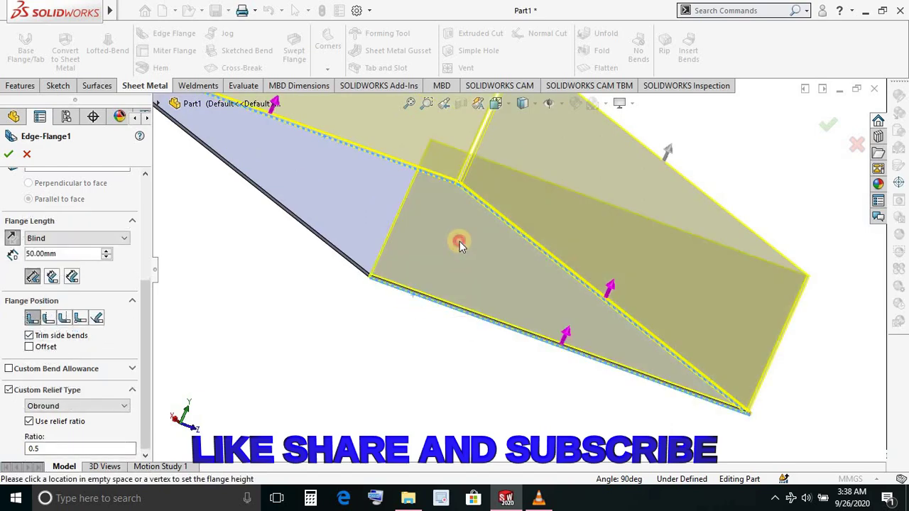
click(341, 249)
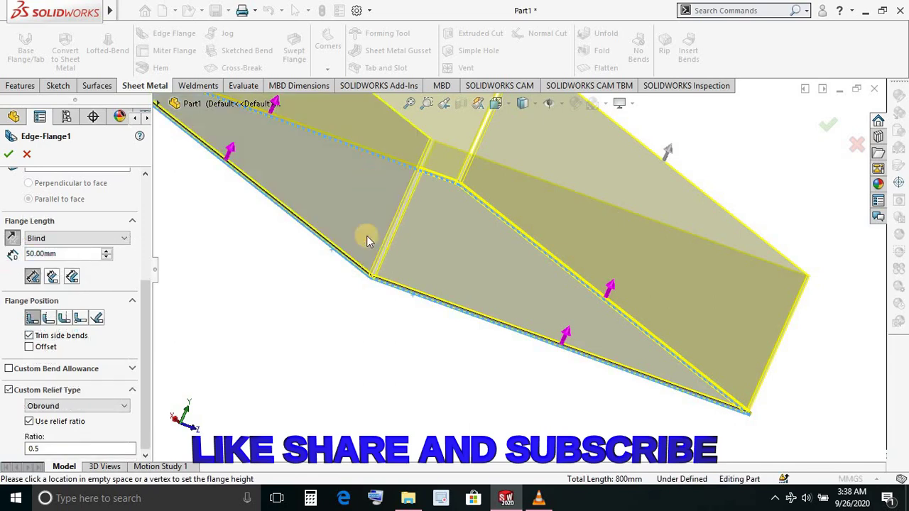
scroll(507, 246, up, 3)
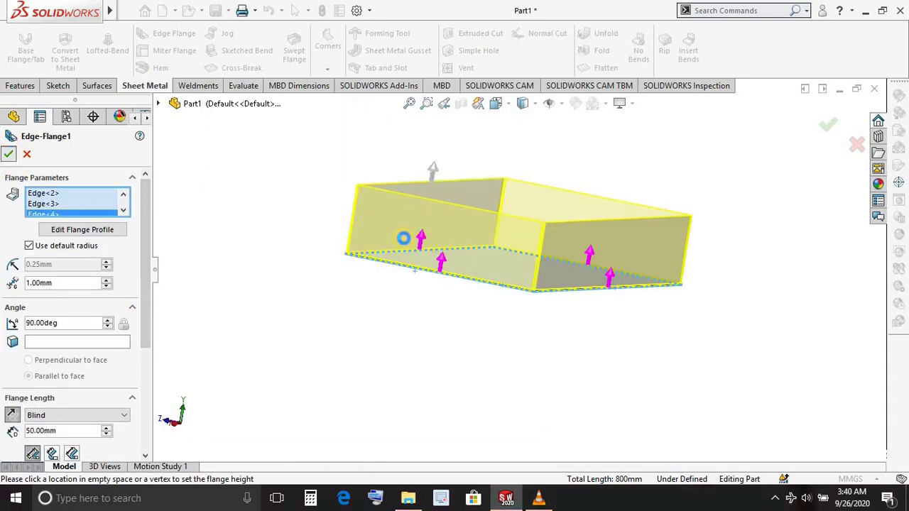
Accept Edge-Flange1 with 50 mm walls on all four edges
click(389, 256)
right_click(389, 267)
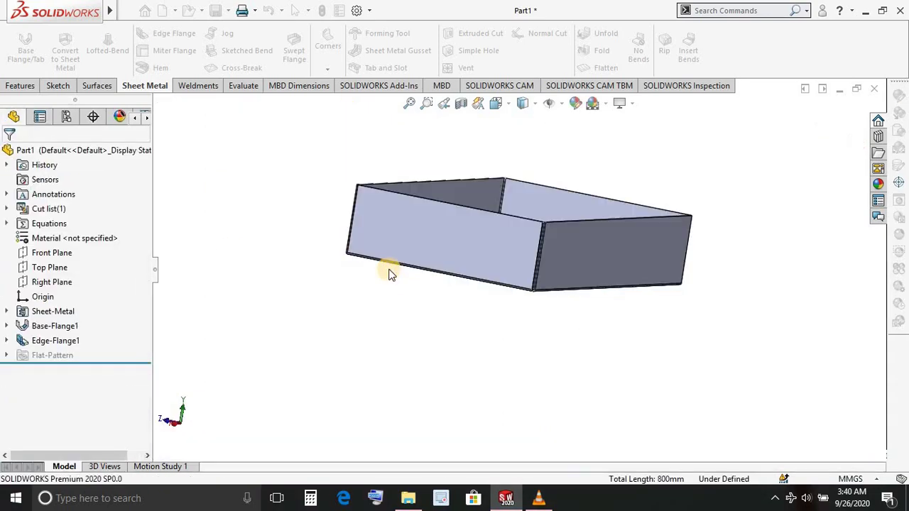
scroll(503, 178, down, 1)
scroll(510, 178, down, 1)
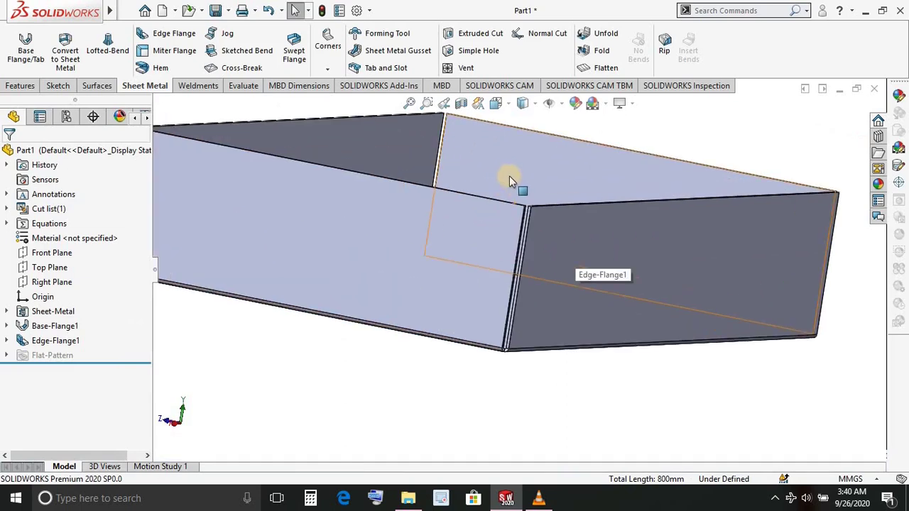
scroll(542, 294, down, 2)
scroll(504, 433, down, 1)
scroll(521, 395, down, 2)
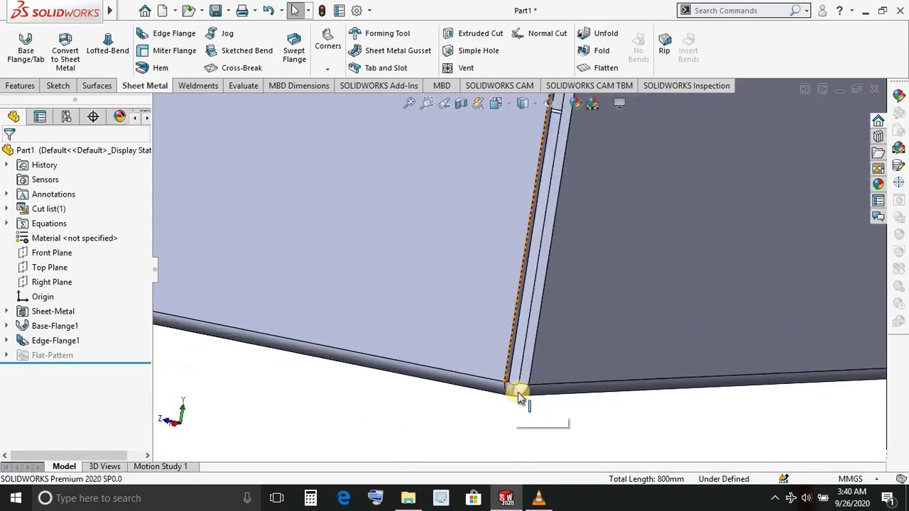
scroll(517, 357, down, 1)
scroll(522, 347, down, 1)
Zoom in on the tray corners to inspect the bends and reliefs
scroll(523, 346, up, 1)
scroll(529, 363, up, 2)
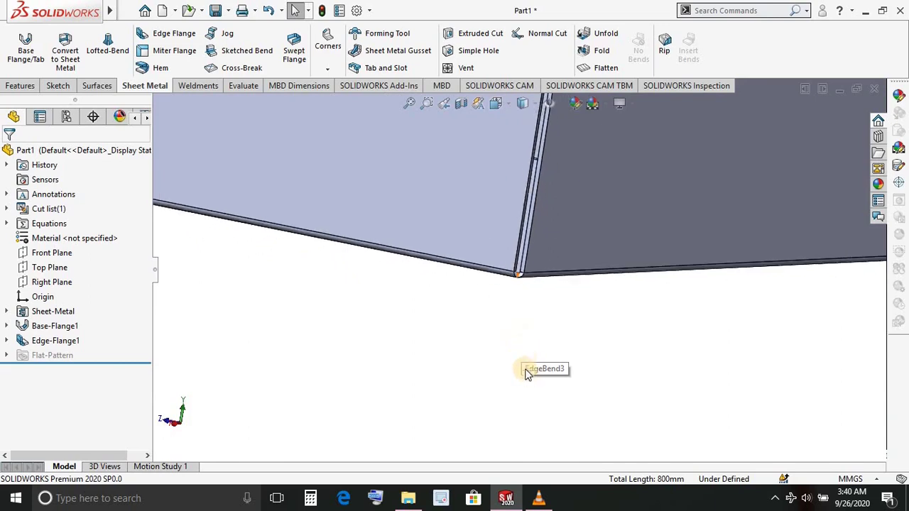
scroll(542, 246, up, 1)
scroll(540, 213, up, 1)
scroll(514, 308, down, 2)
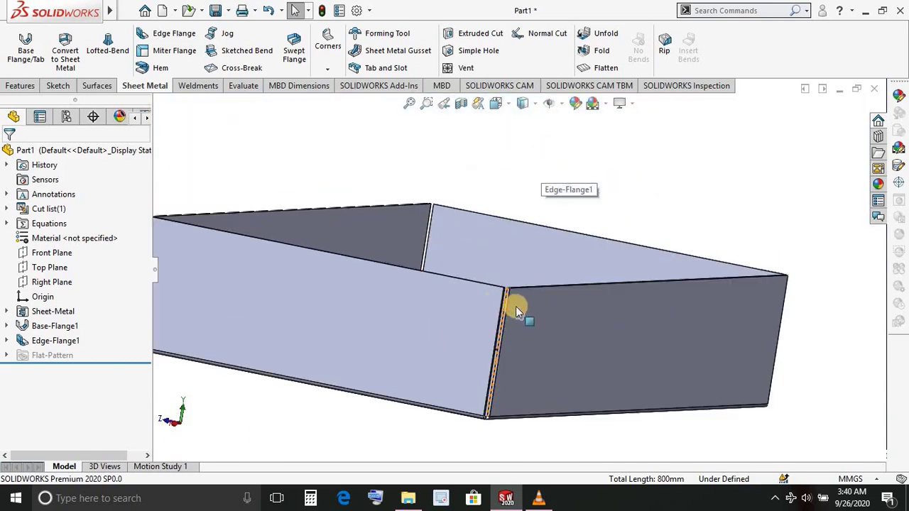
scroll(505, 325, down, 1)
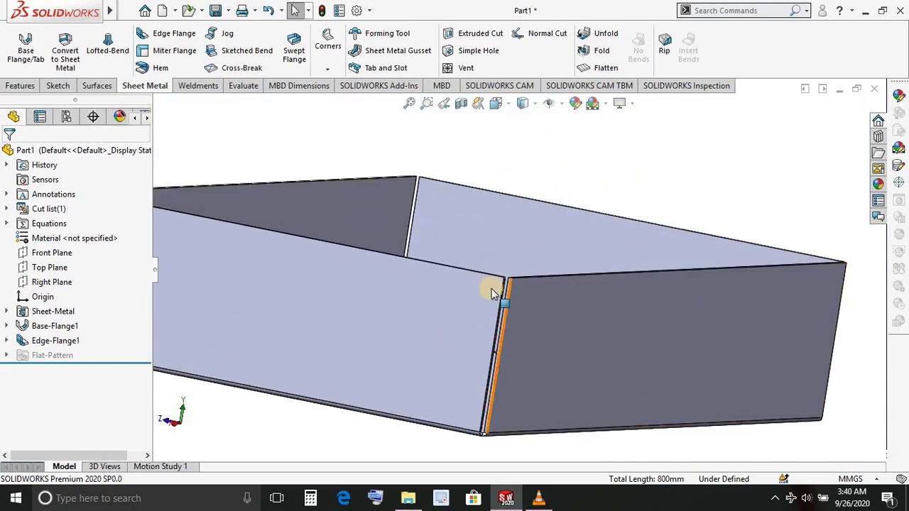
scroll(497, 292, down, 2)
scroll(528, 290, down, 1)
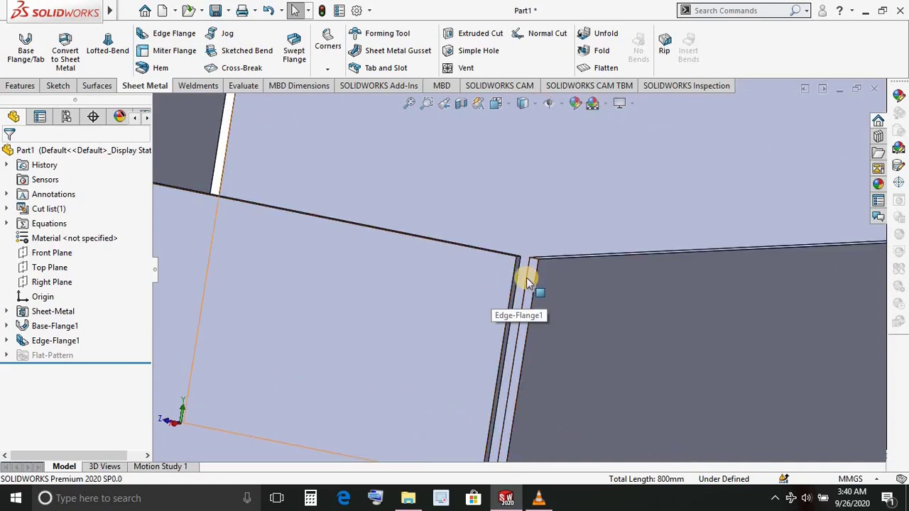
scroll(527, 278, up, 2)
scroll(527, 277, up, 1)
scroll(527, 275, up, 1)
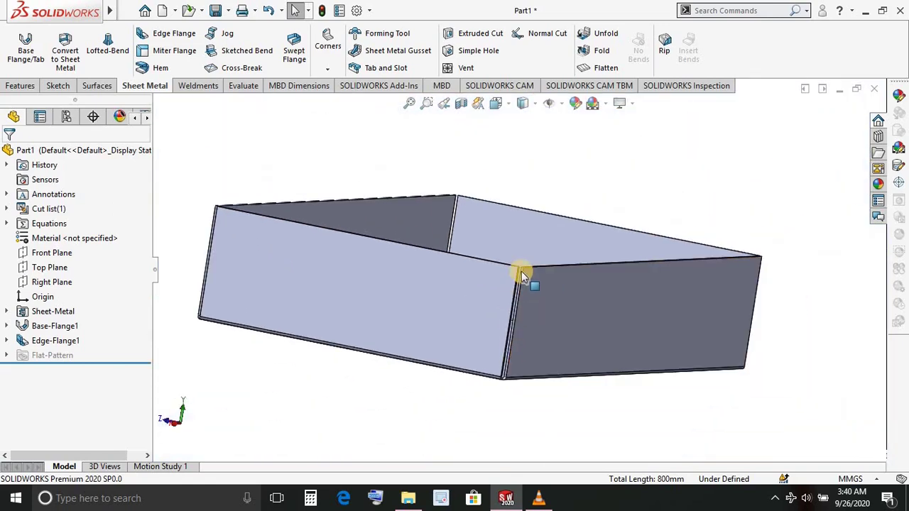
scroll(524, 268, down, 3)
scroll(518, 259, down, 1)
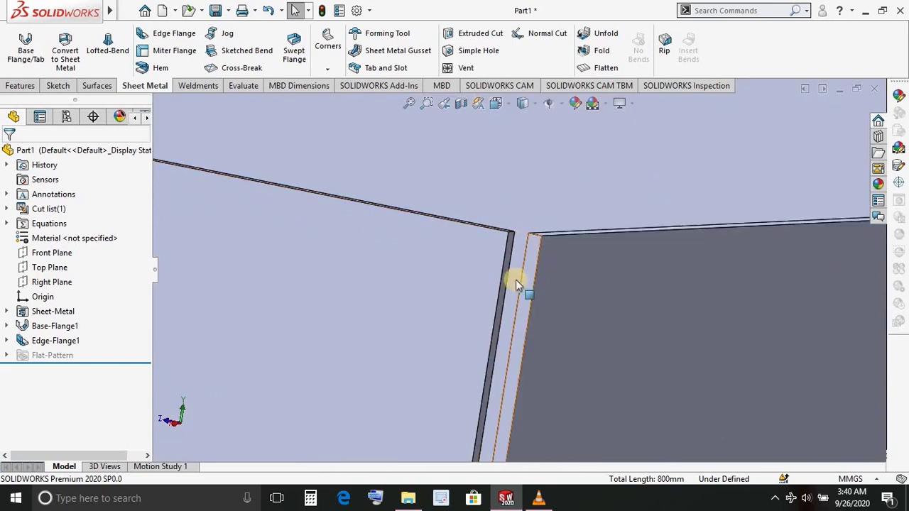
scroll(514, 256, up, 2)
scroll(526, 247, up, 3)
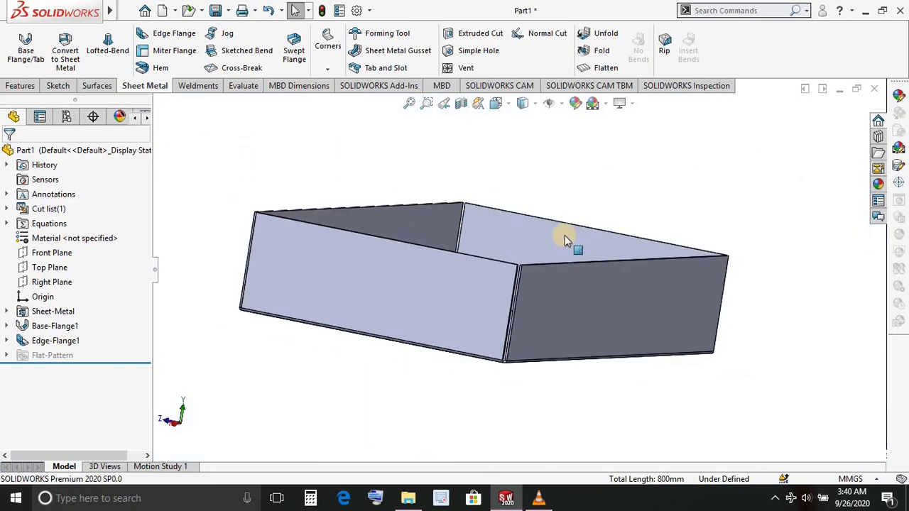
Rotate the view to look down into the box's floor and four walls
right_click(577, 149)
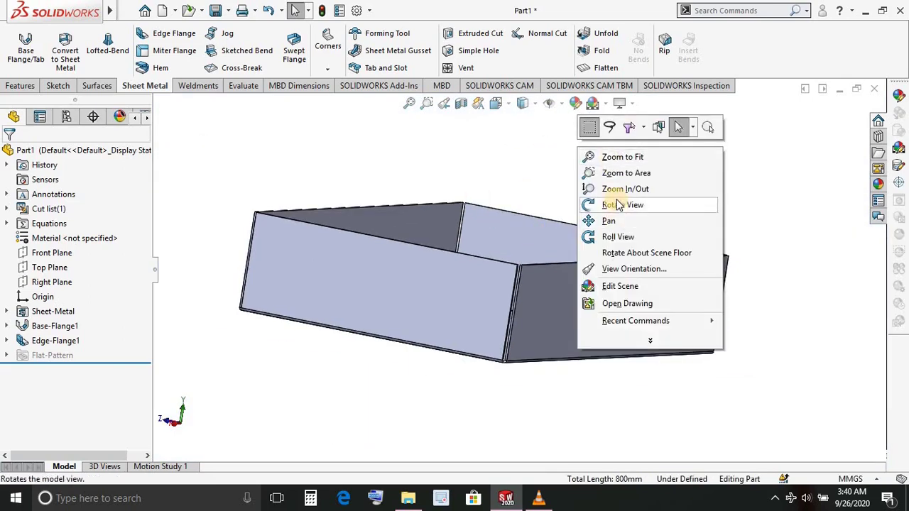
click(604, 204)
mouse_move(627, 213)
mouse_down()
mouse_move(539, 271)
mouse_move(574, 325)
mouse_move(523, 263)
mouse_move(532, 300)
mouse_move(564, 234)
mouse_move(572, 264)
mouse_move(540, 308)
mouse_move(574, 286)
mouse_move(627, 302)
mouse_move(553, 298)
mouse_move(599, 270)
mouse_move(594, 304)
mouse_move(550, 286)
mouse_move(580, 334)
mouse_move(607, 225)
mouse_move(544, 294)
mouse_move(561, 266)
mouse_move(596, 281)
mouse_move(589, 301)
mouse_move(575, 301)
mouse_move(576, 150)
mouse_move(552, 218)
mouse_move(508, 231)
mouse_move(445, 213)
mouse_move(449, 168)
mouse_move(479, 216)
mouse_move(574, 274)
mouse_move(542, 291)
mouse_move(562, 278)
mouse_move(568, 338)
mouse_move(548, 294)
mouse_move(619, 286)
mouse_move(559, 258)
mouse_move(548, 286)
mouse_move(503, 299)
mouse_up()
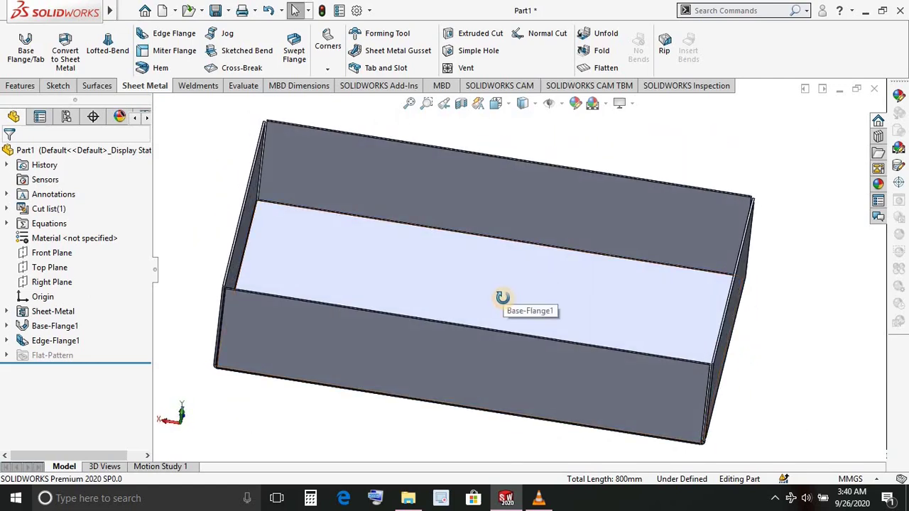
Exit rotate mode and select the front wall face of the tray
key(Escape)
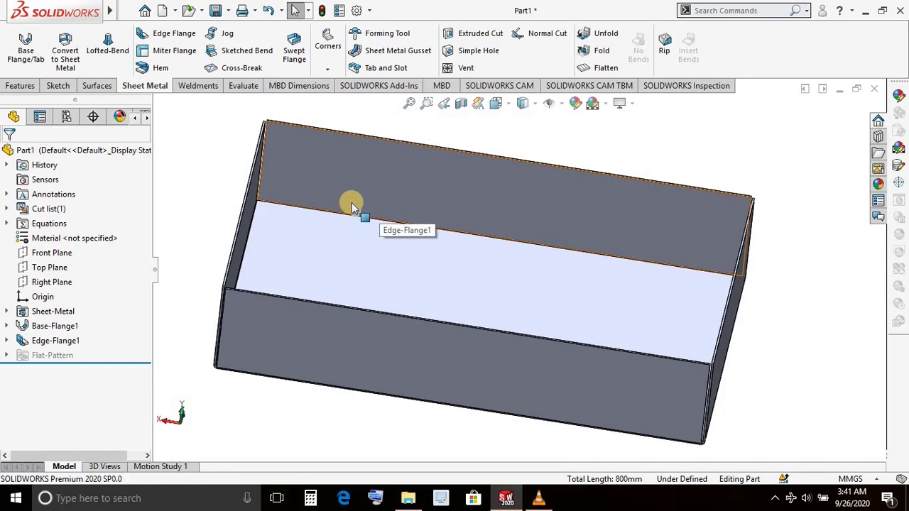
click(466, 35)
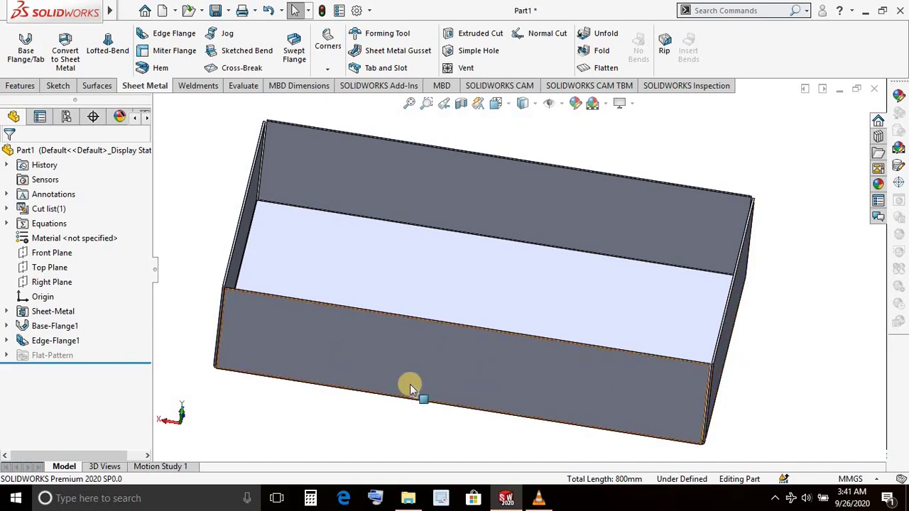
drag(410, 384, 540, 363)
click(550, 376)
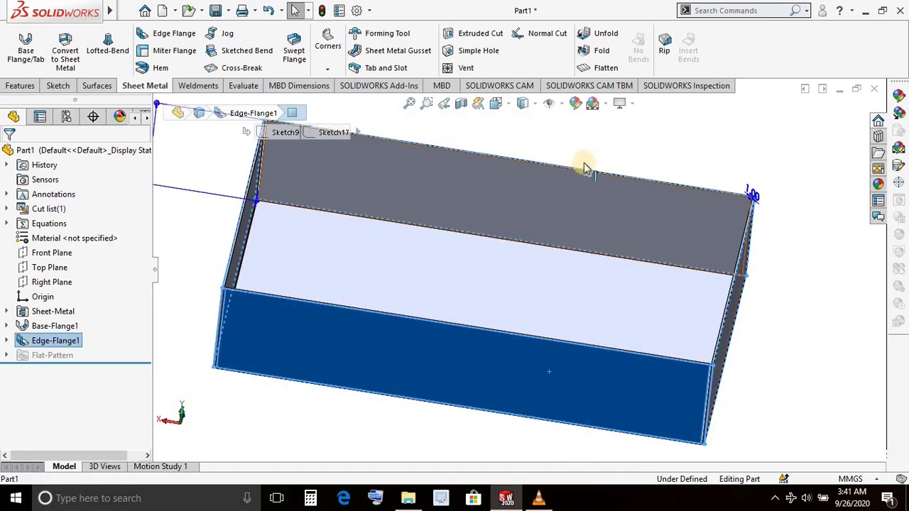
Set the view Normal To the long side flange face, then deselect it and recenter the part
click(535, 105)
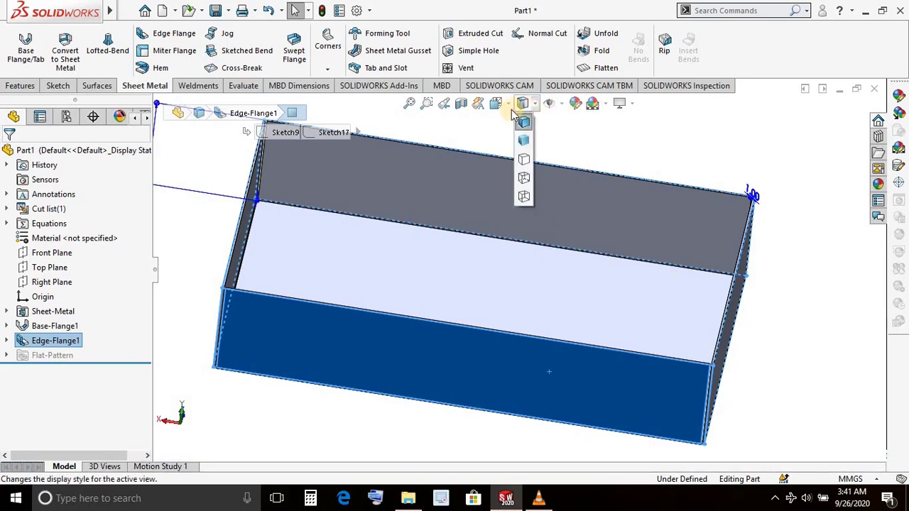
click(513, 113)
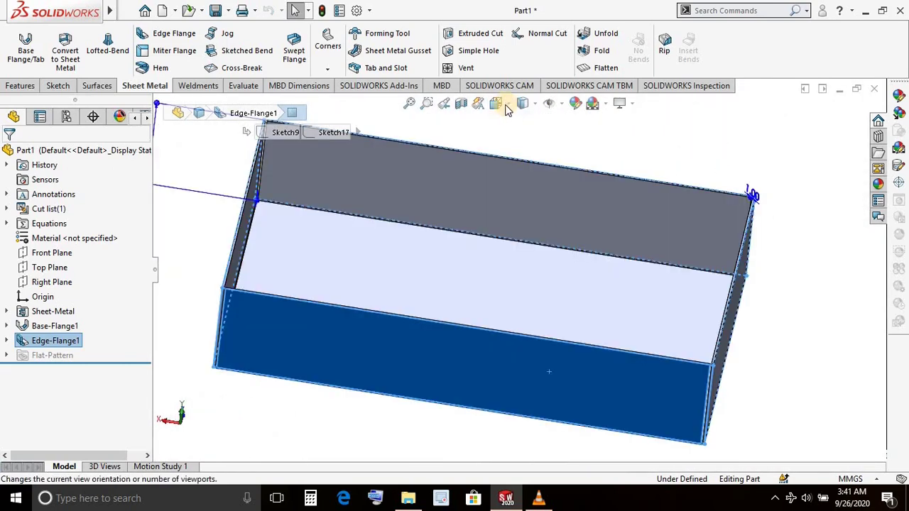
click(513, 104)
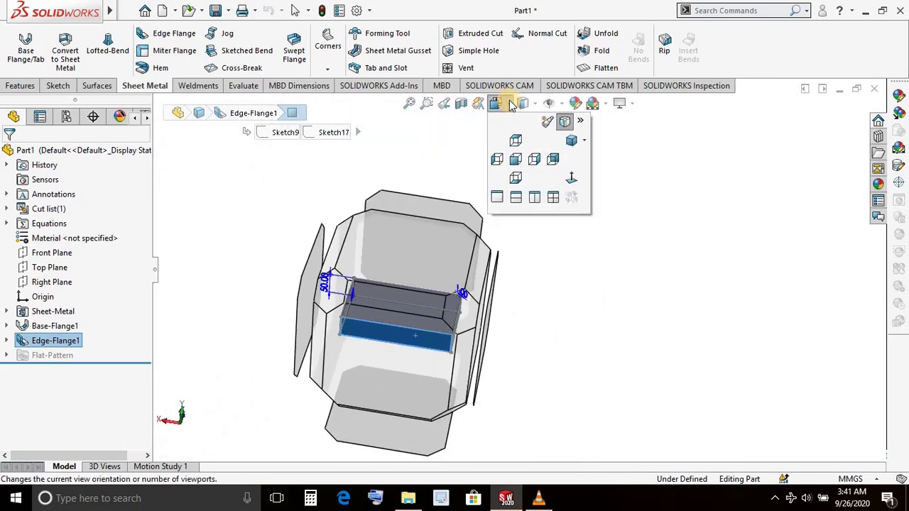
click(571, 185)
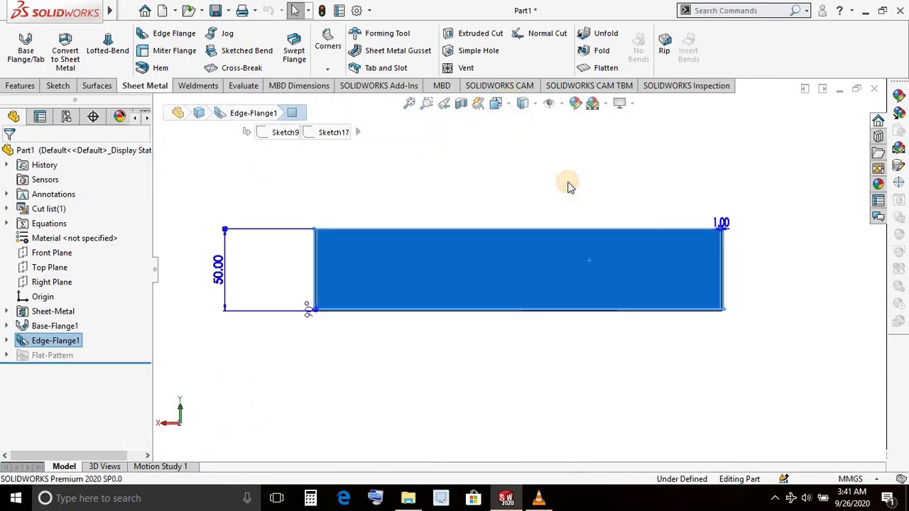
click(475, 193)
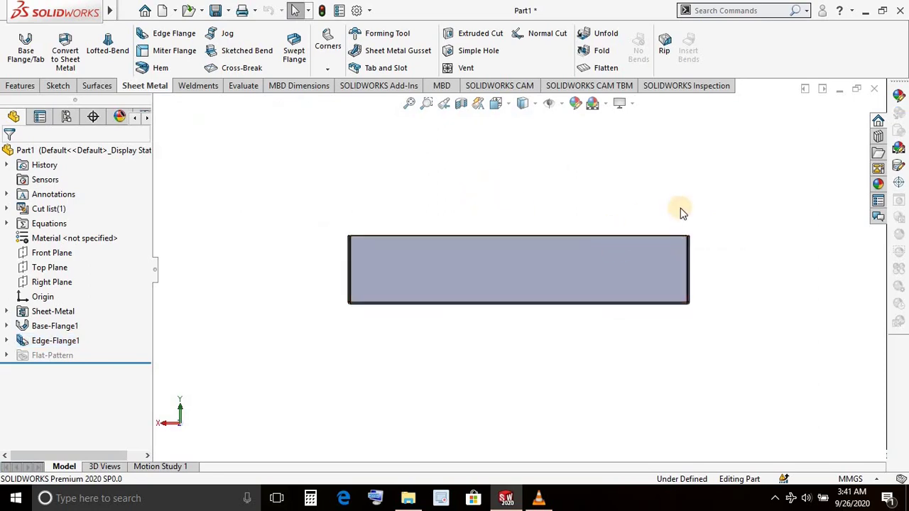
scroll(677, 220, down, 2)
ctrl+middle_drag(678, 220, 256, 341)
scroll(256, 341, up, 2)
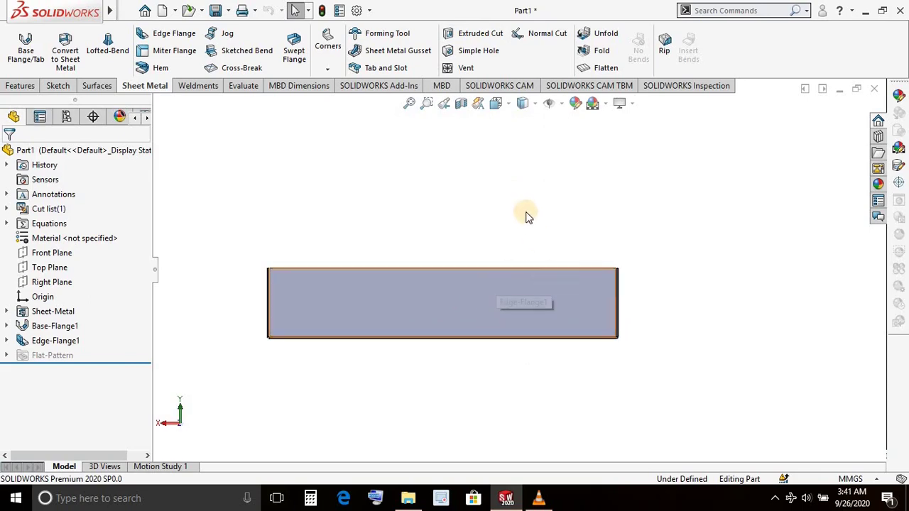
Sketch a straight slot on the long side flange face and extrude-cut it blind 10 mm
click(475, 33)
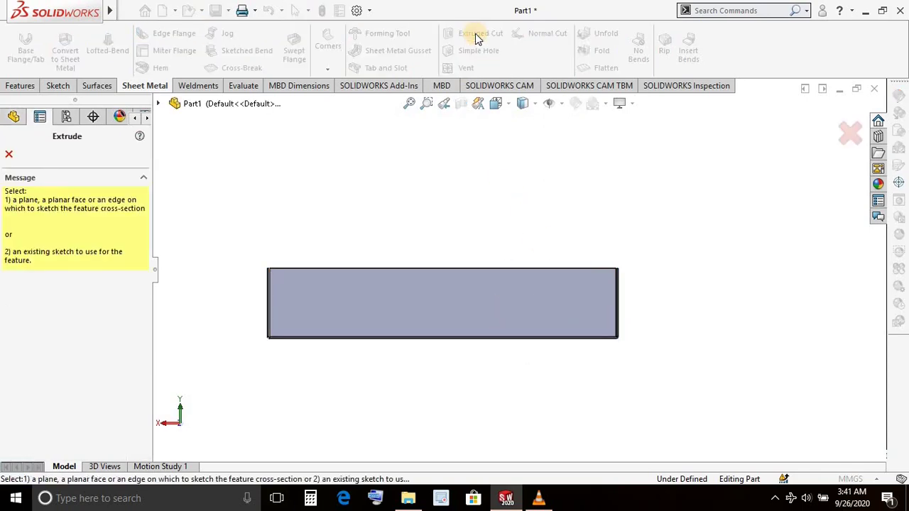
click(359, 285)
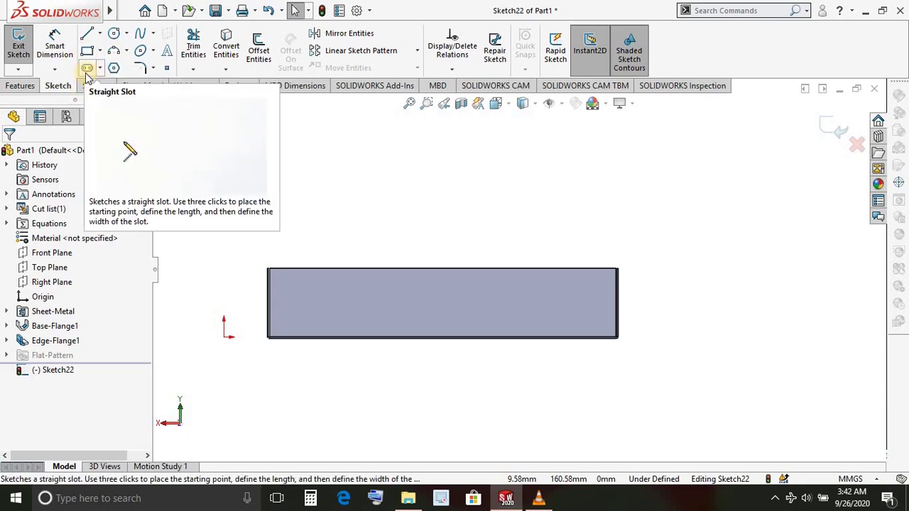
click(86, 71)
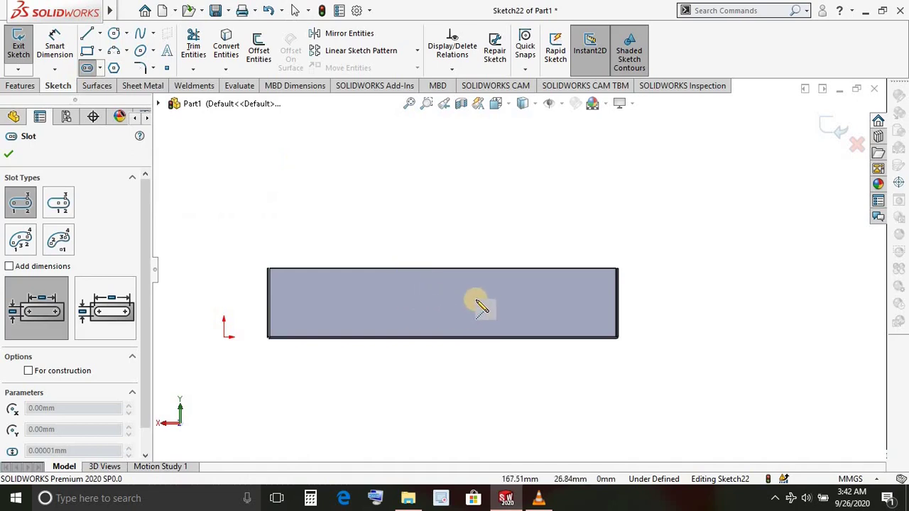
click(497, 298)
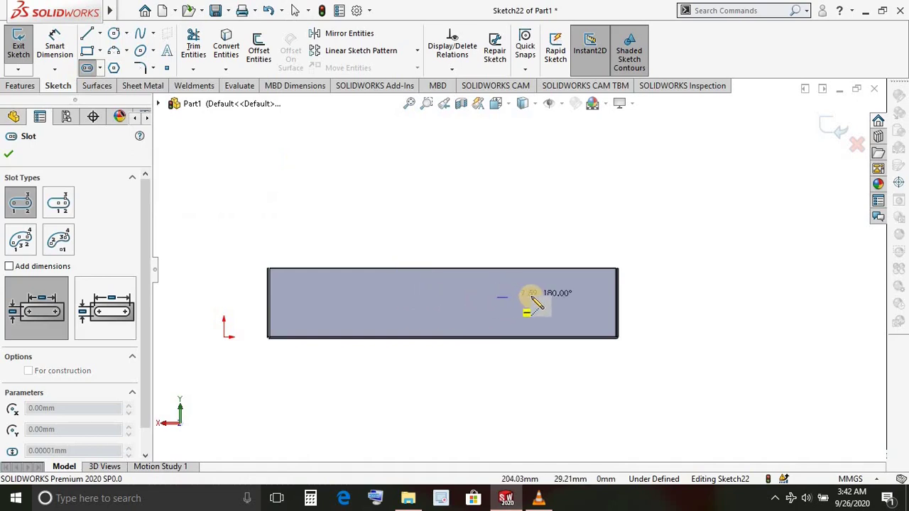
click(569, 299)
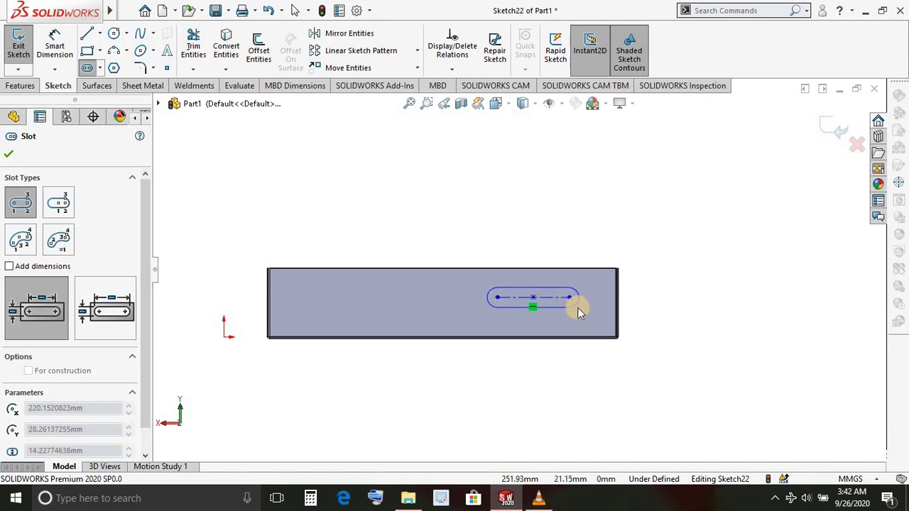
click(577, 307)
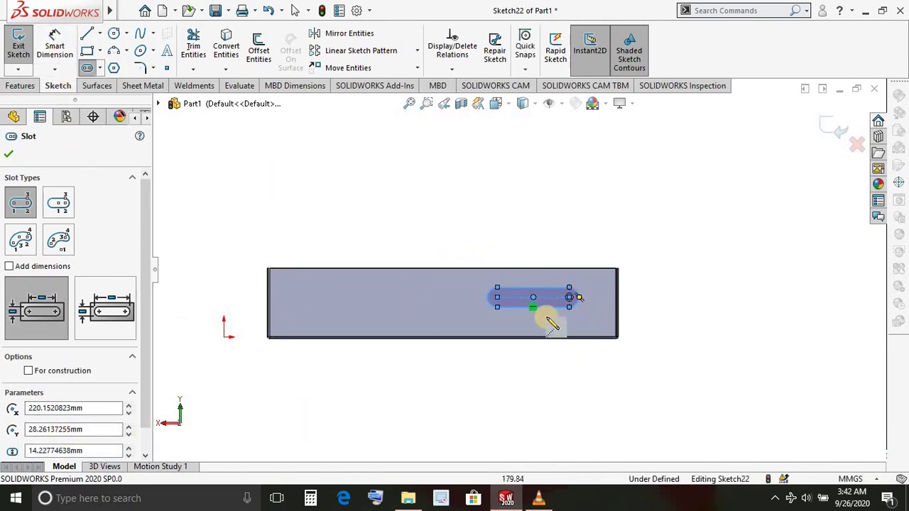
click(9, 155)
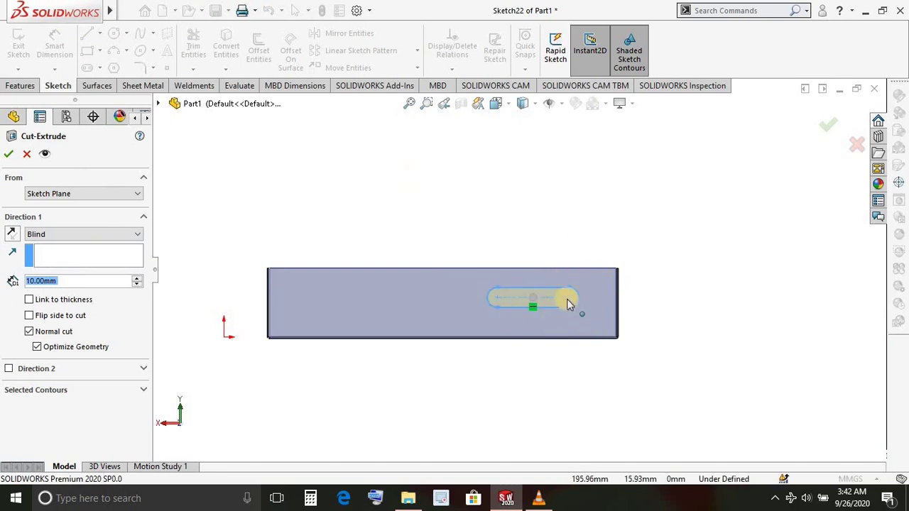
click(10, 157)
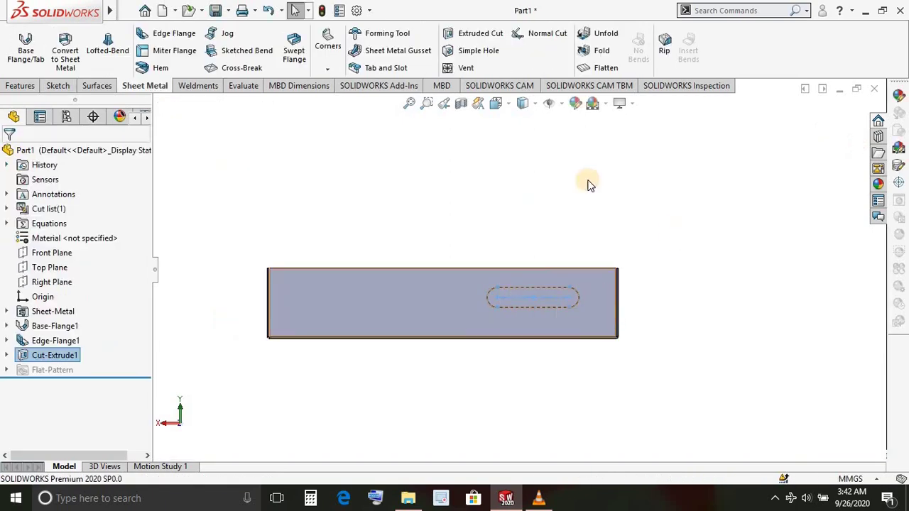
Rotate the part to an angled 3D view and check Base-Flange1's 250 × 150 size
right_click(532, 178)
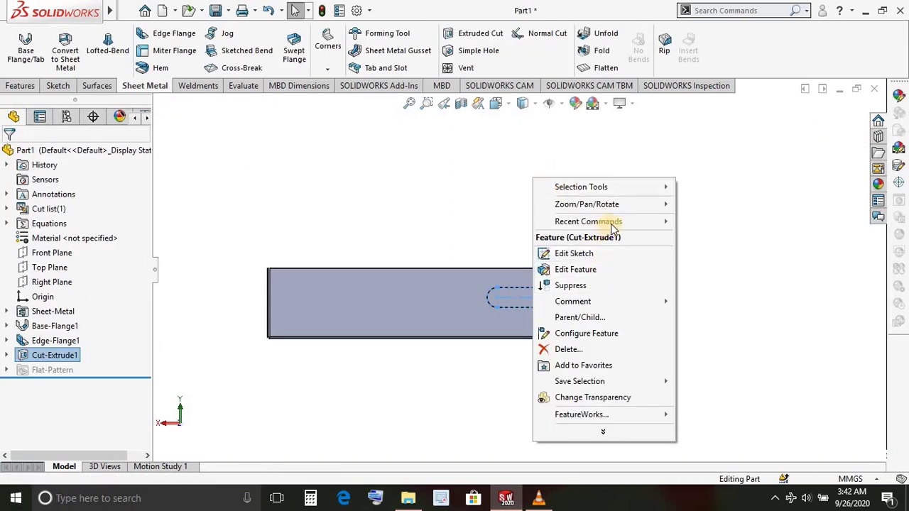
mouse_move(587, 204)
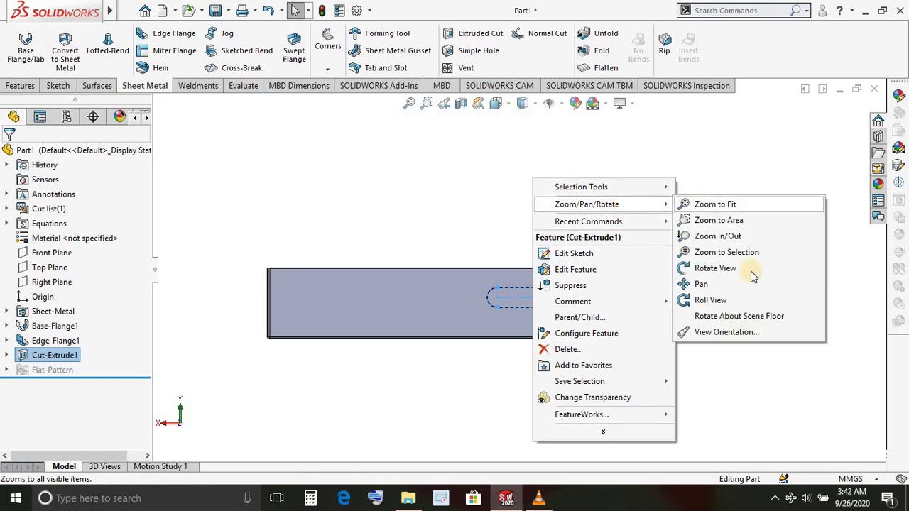
click(716, 268)
mouse_move(701, 266)
mouse_down()
mouse_move(609, 347)
mouse_move(568, 413)
mouse_move(670, 377)
mouse_move(743, 414)
mouse_move(610, 329)
mouse_move(668, 379)
mouse_move(707, 375)
mouse_up()
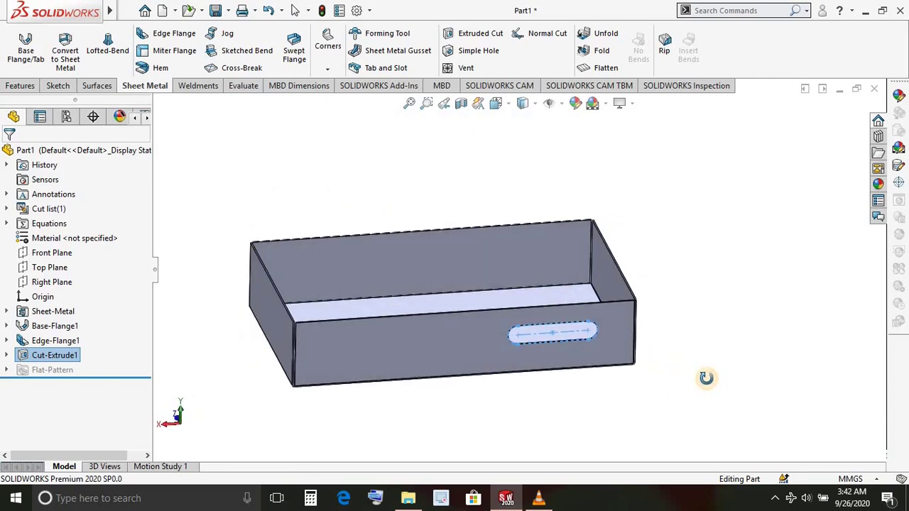
click(540, 335)
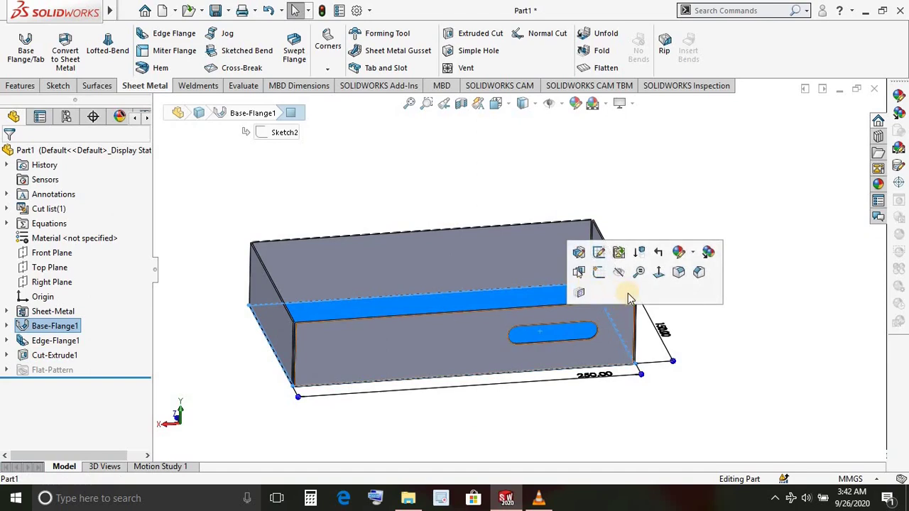
click(553, 421)
Orbit the box to look into its open top and interior
right_click(654, 220)
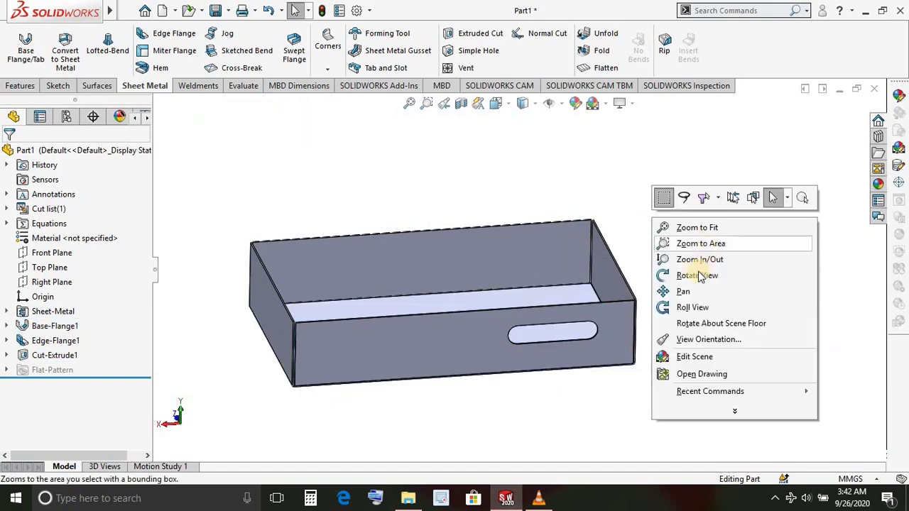
click(686, 277)
mouse_move(686, 277)
mouse_down()
mouse_move(568, 347)
mouse_move(682, 299)
mouse_move(648, 239)
mouse_move(576, 234)
mouse_move(536, 264)
mouse_move(562, 287)
mouse_move(631, 296)
mouse_move(674, 373)
mouse_move(593, 346)
mouse_move(638, 374)
mouse_move(645, 399)
mouse_move(644, 379)
mouse_move(619, 398)
mouse_move(649, 396)
mouse_move(645, 380)
mouse_up()
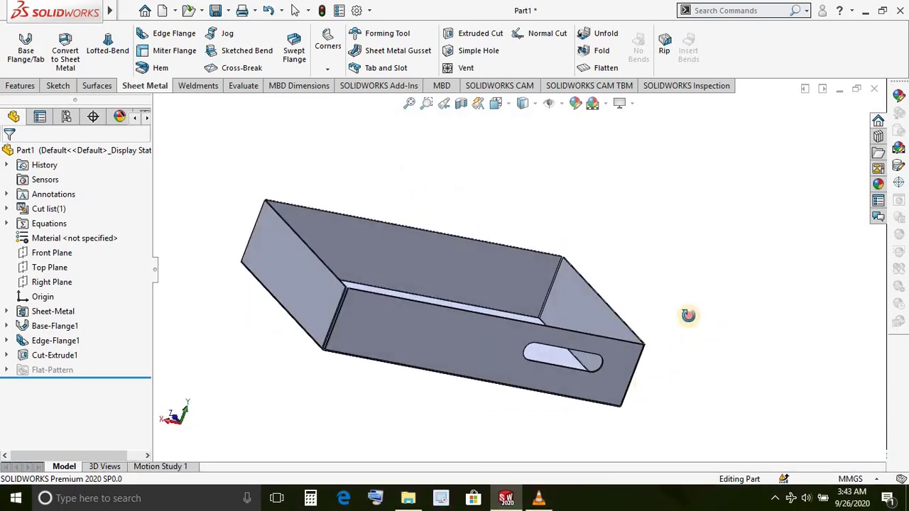
mouse_move(689, 315)
mouse_down()
mouse_move(641, 284)
mouse_move(676, 320)
mouse_move(660, 337)
mouse_up()
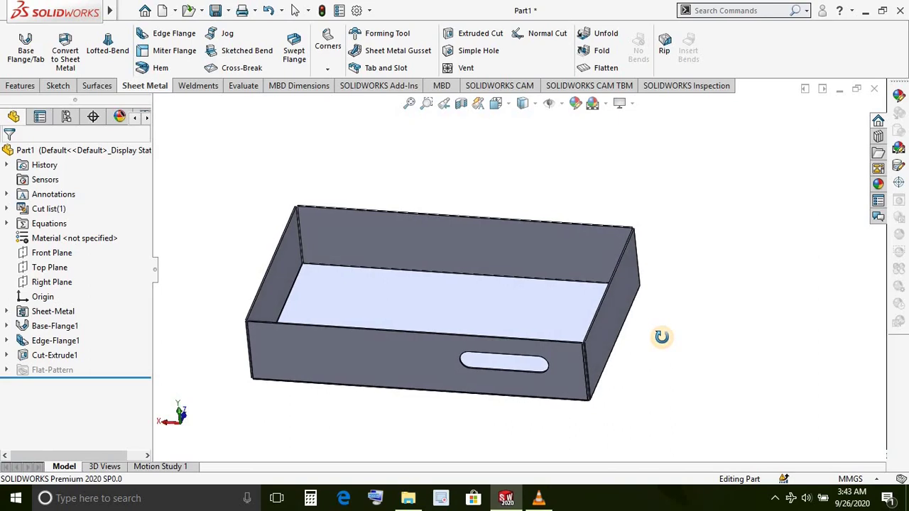
Unfold all bends flat with the bottom face as the fixed face
click(604, 33)
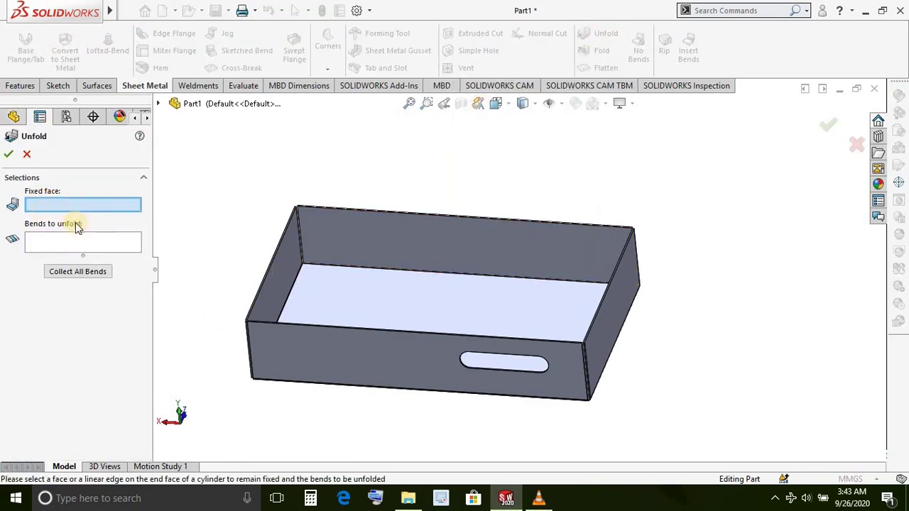
click(395, 294)
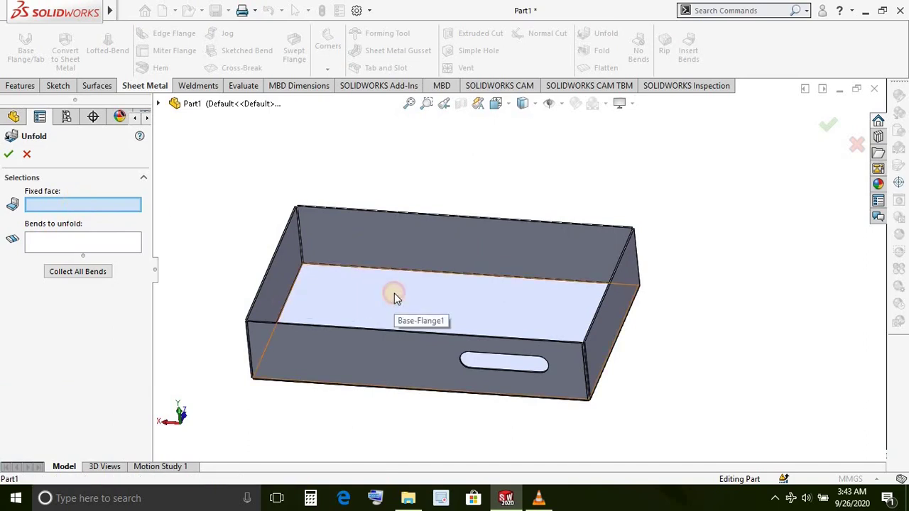
click(80, 274)
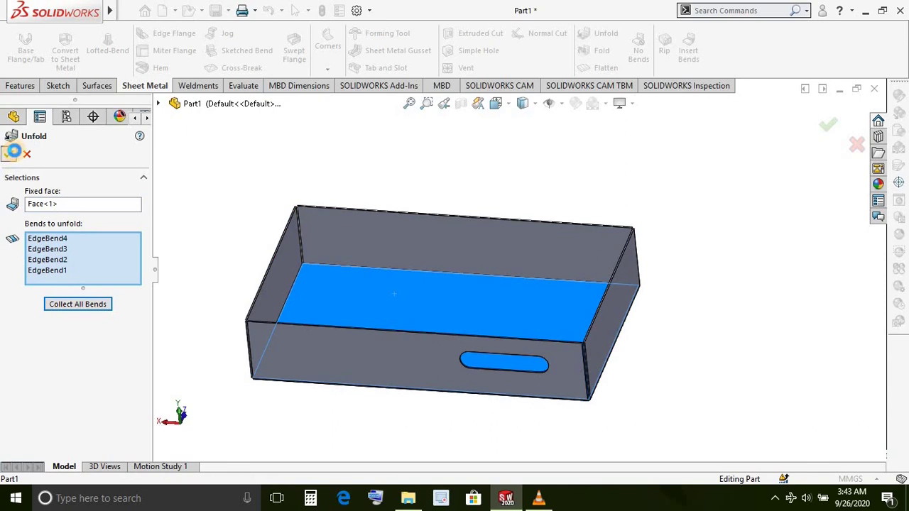
click(14, 151)
middle_drag(612, 145, 595, 247)
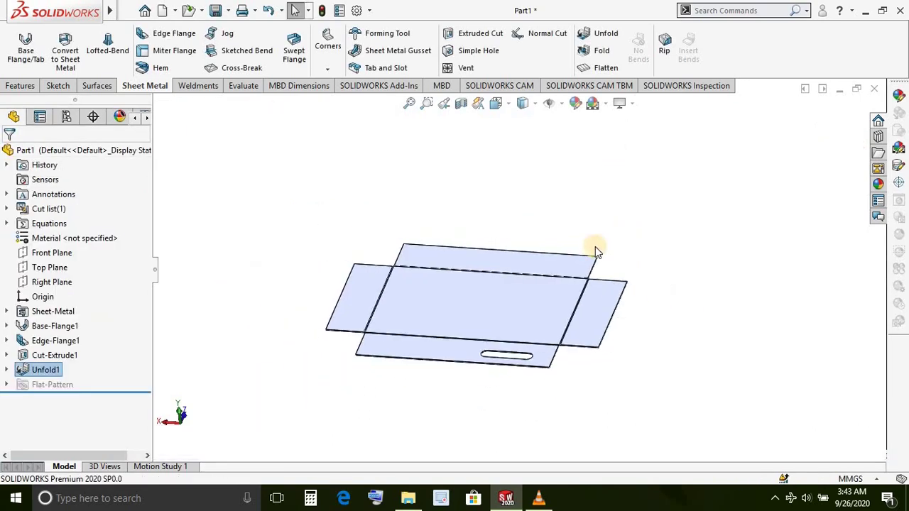
scroll(596, 247, down, 2)
scroll(630, 270, down, 3)
scroll(493, 248, down, 2)
scroll(544, 227, down, 2)
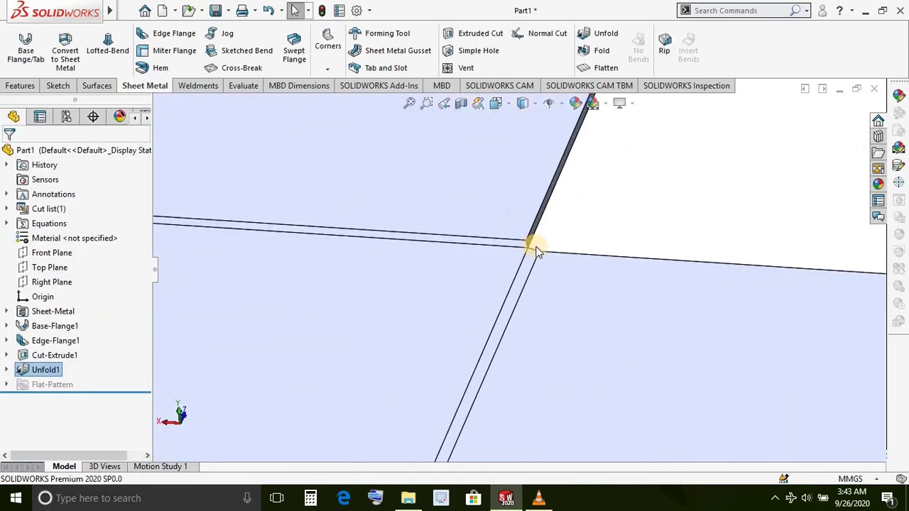
scroll(656, 213, up, 1)
scroll(672, 207, up, 3)
scroll(672, 207, up, 2)
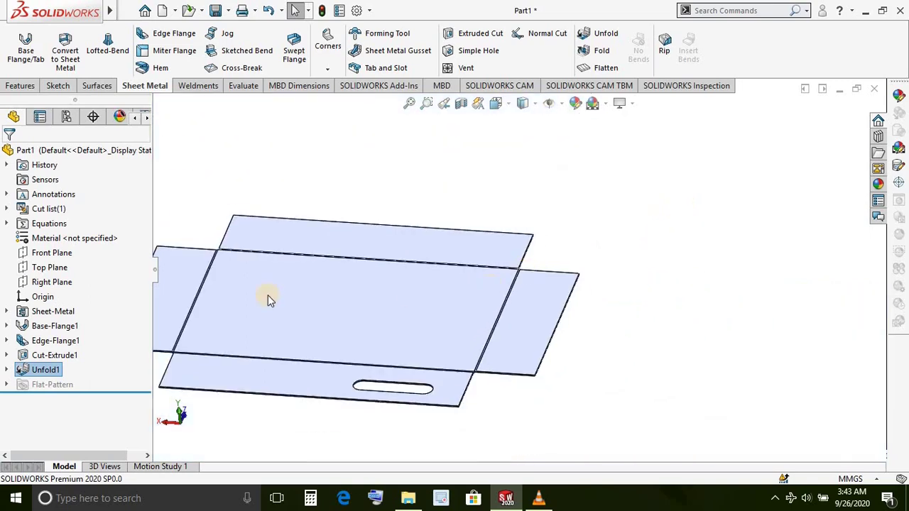
scroll(523, 239, up, 2)
scroll(335, 280, down, 1)
scroll(355, 243, down, 1)
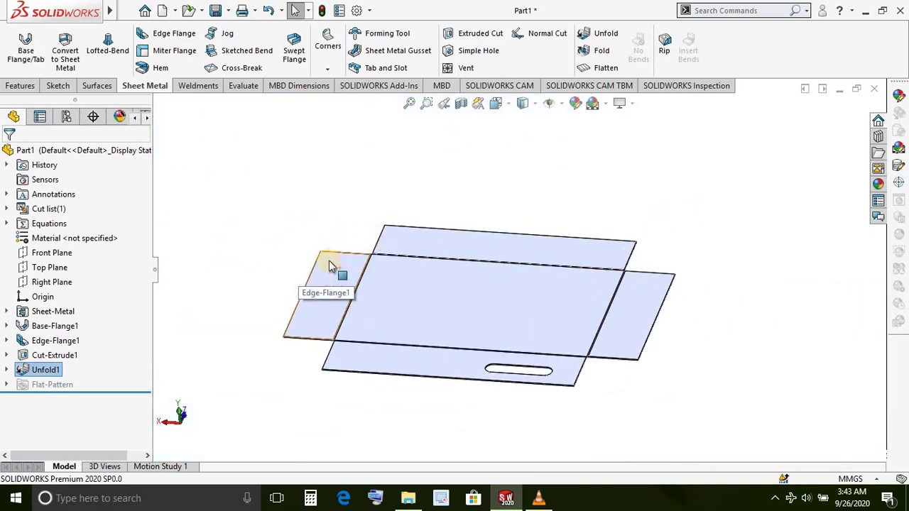